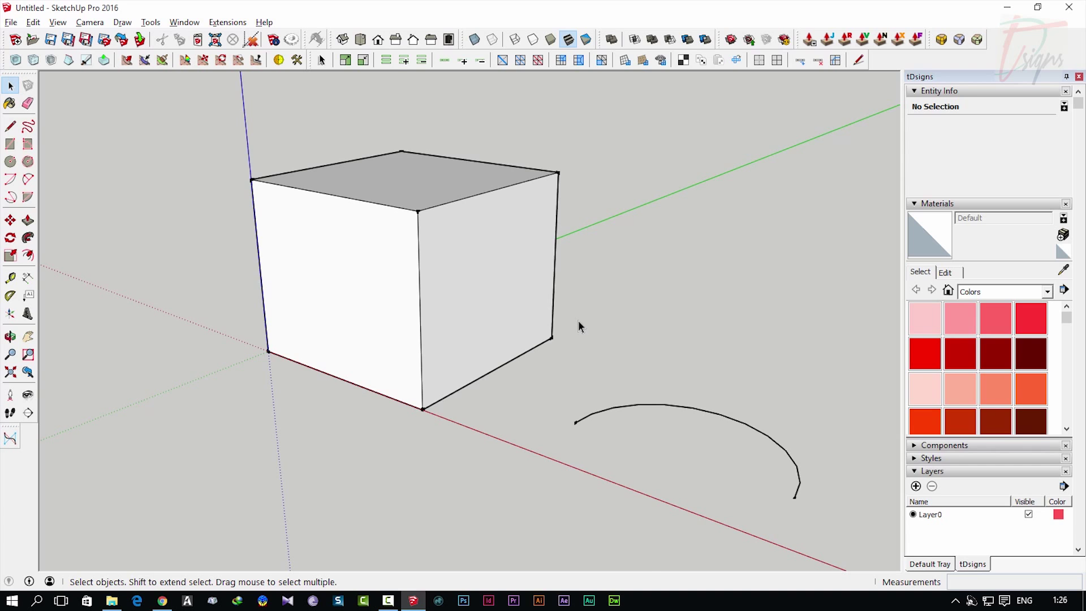
- Explode the cube group from its context menu; view the arc's Explode Curve option but leave it unused
{"action": "right_click", "coordinate": [511, 300]}
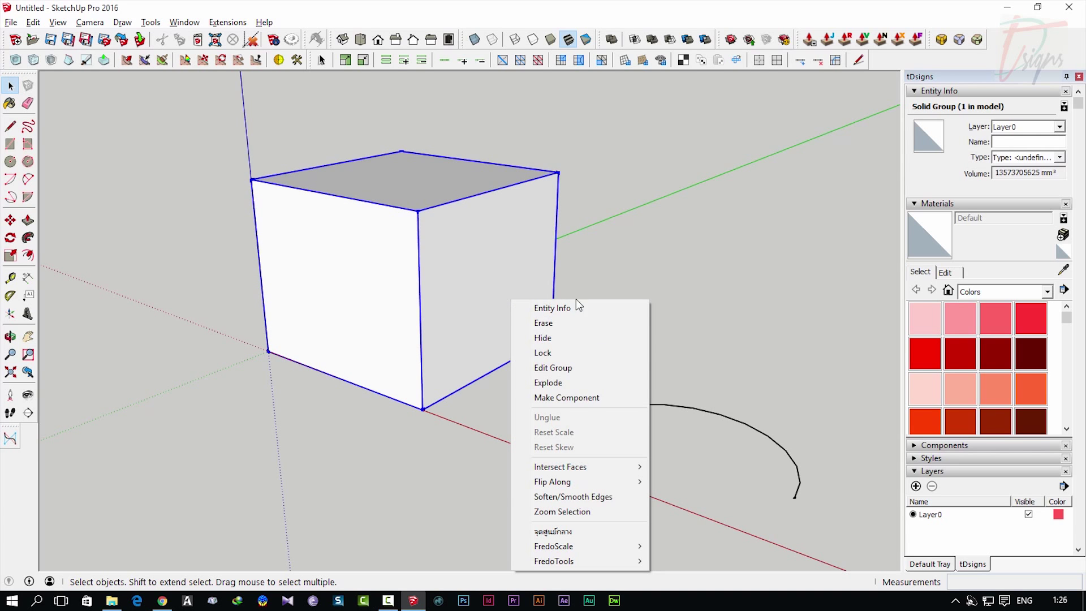
{"action": "left_click", "coordinate": [610, 382]}
{"action": "left_click", "coordinate": [674, 395]}
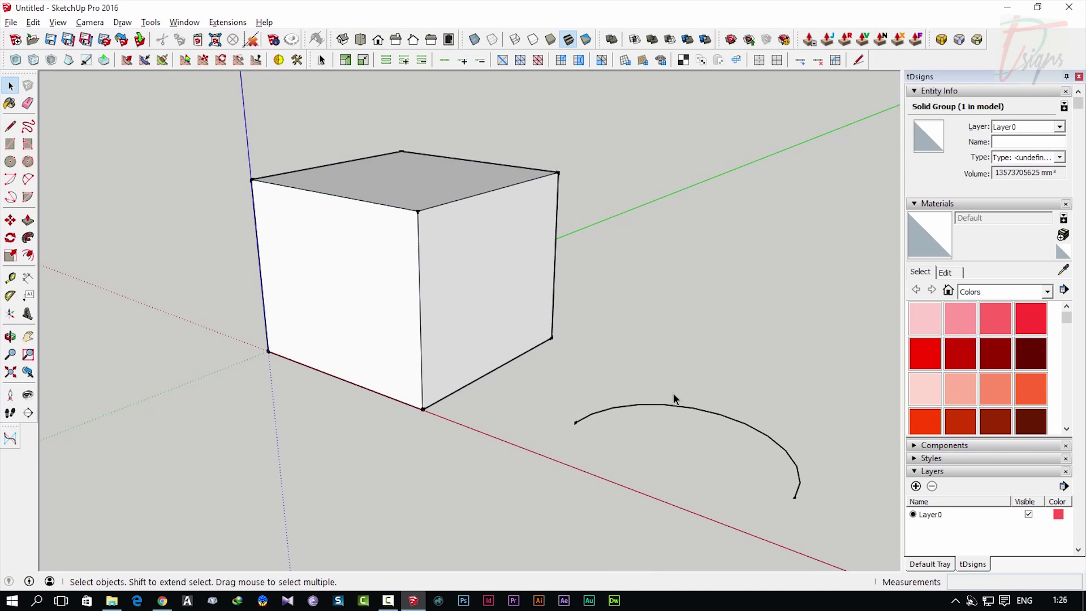
{"action": "right_click", "coordinate": [615, 408]}
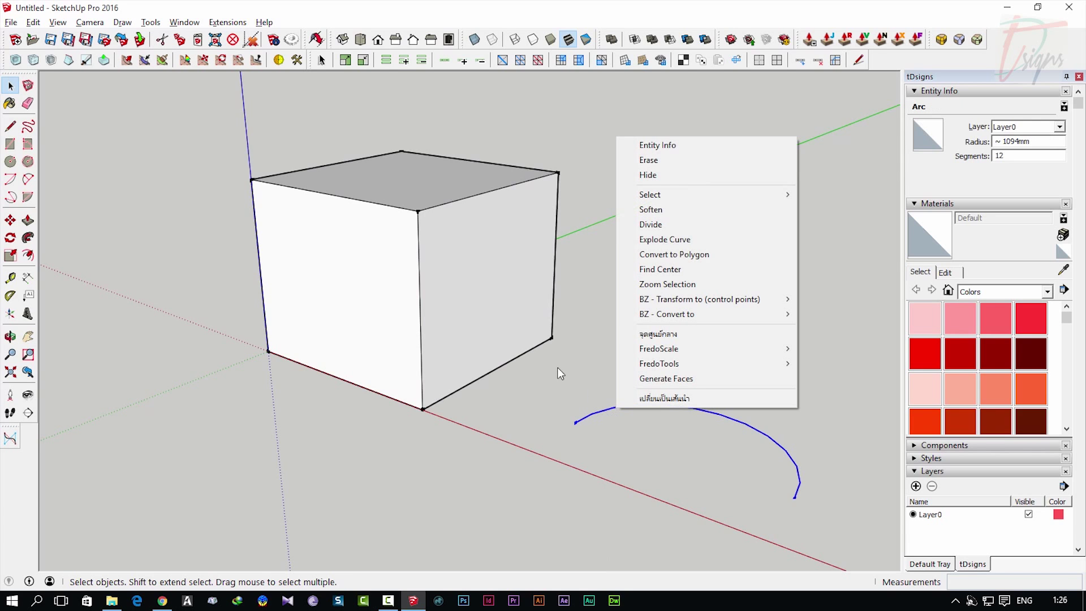
{"action": "left_click", "coordinate": [478, 485]}
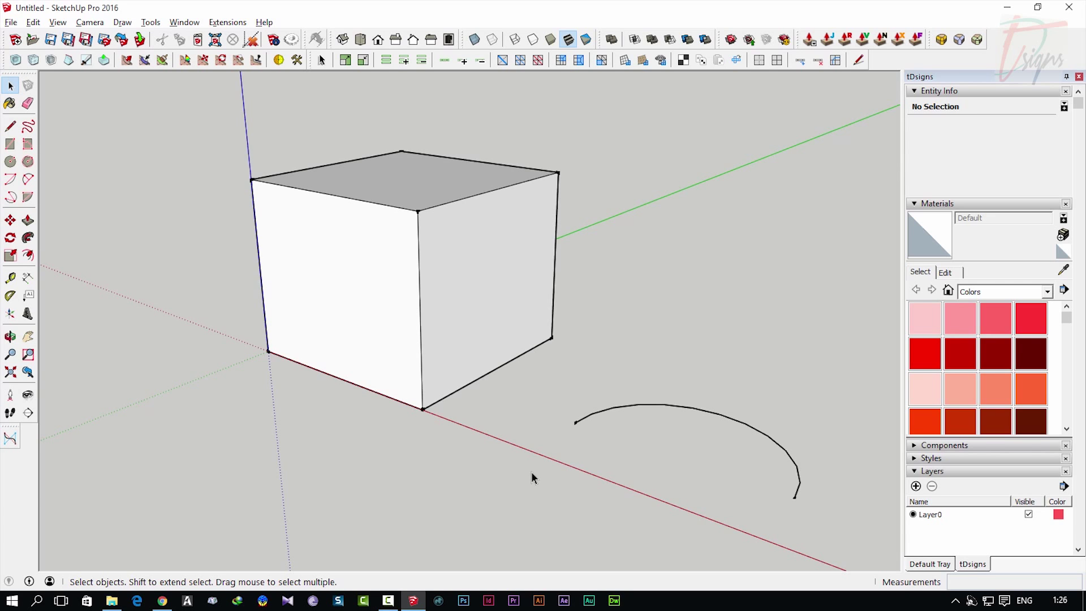
- Open the Shortcuts preferences and filter the command list by 'explo', which finds no matches
{"action": "key", "text": "alt+w"}
{"action": "key", "text": "p"}
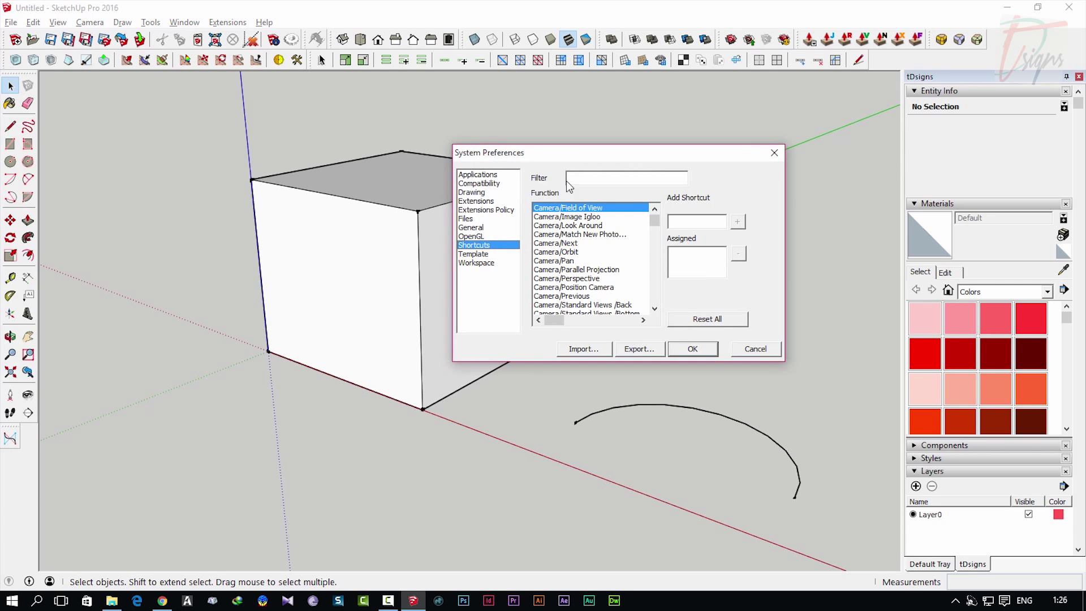
{"action": "left_click_drag", "start_coordinate": [586, 155], "coordinate": [493, 148]}
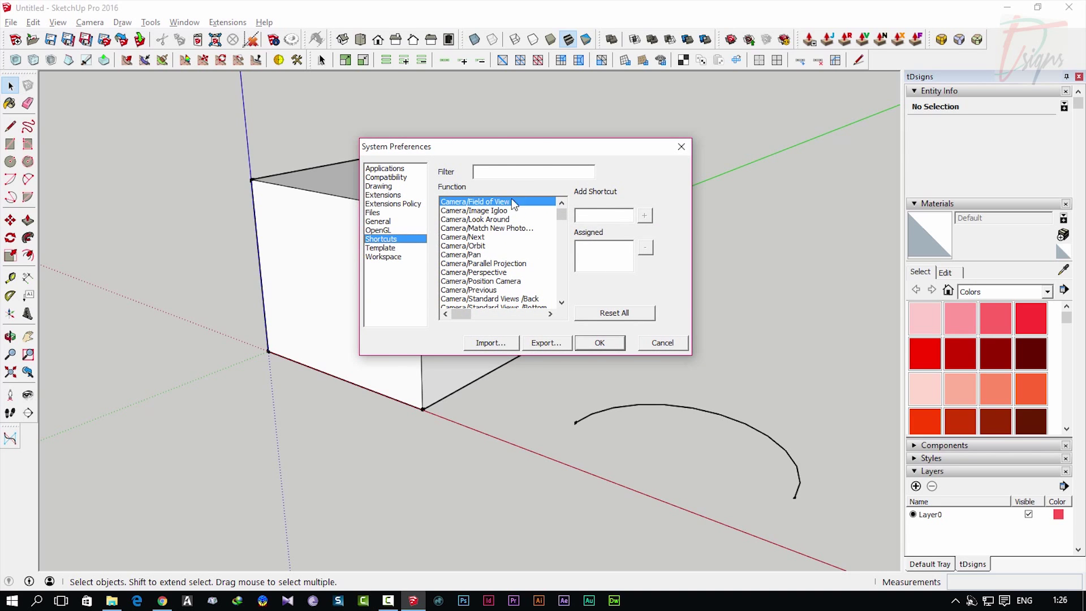
{"action": "left_click_drag", "start_coordinate": [496, 150], "coordinate": [603, 185]}
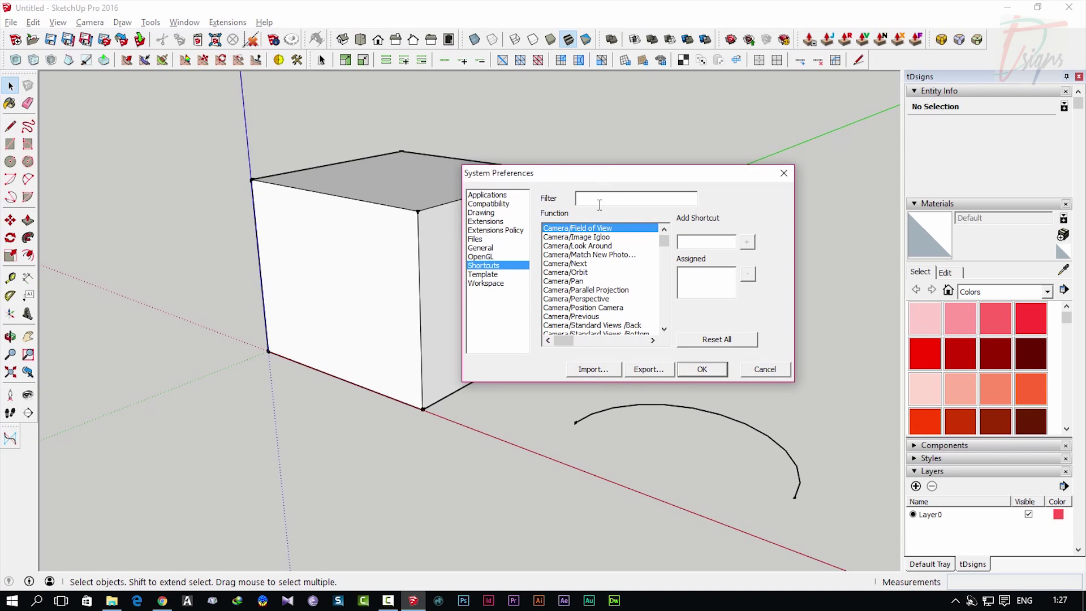
{"action": "type", "text": "xplo"}
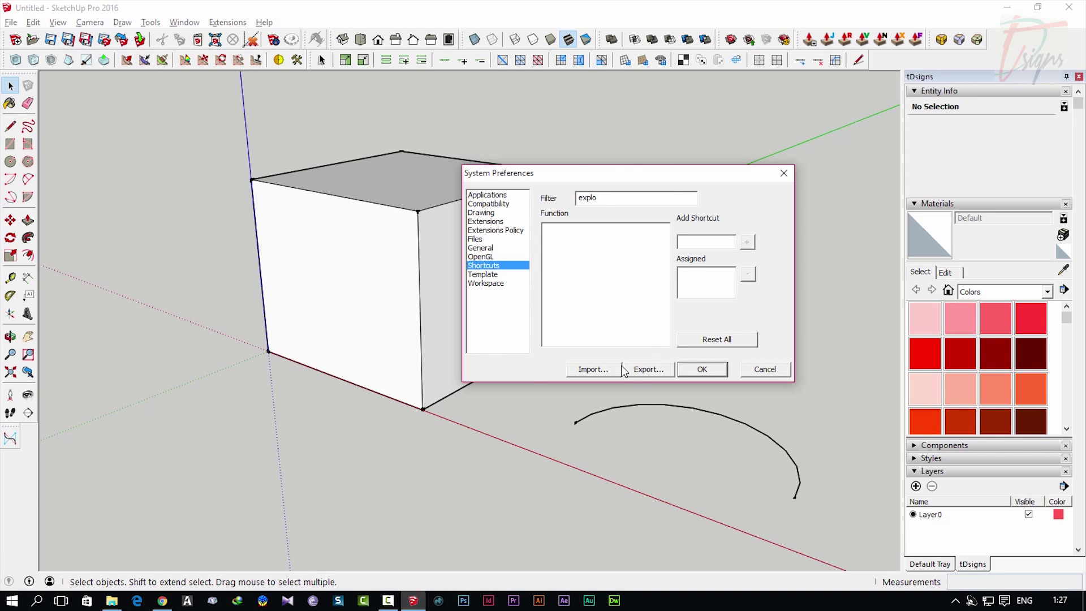
- Start a preferences export with File locations included alongside the shortcuts
{"action": "left_click", "coordinate": [651, 370]}
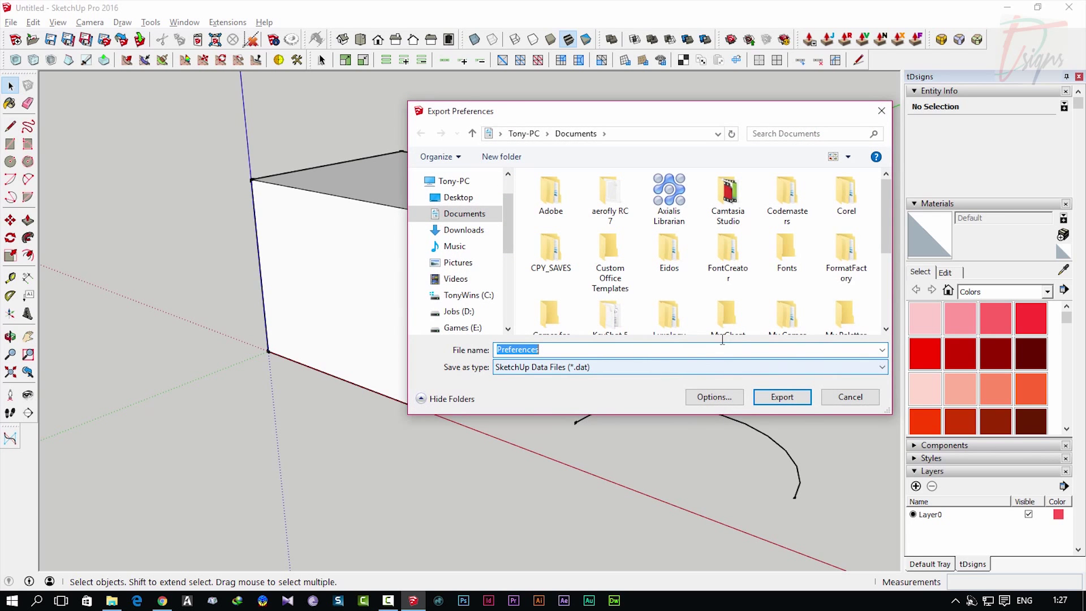
{"action": "left_click_drag", "start_coordinate": [757, 116], "coordinate": [708, 97]}
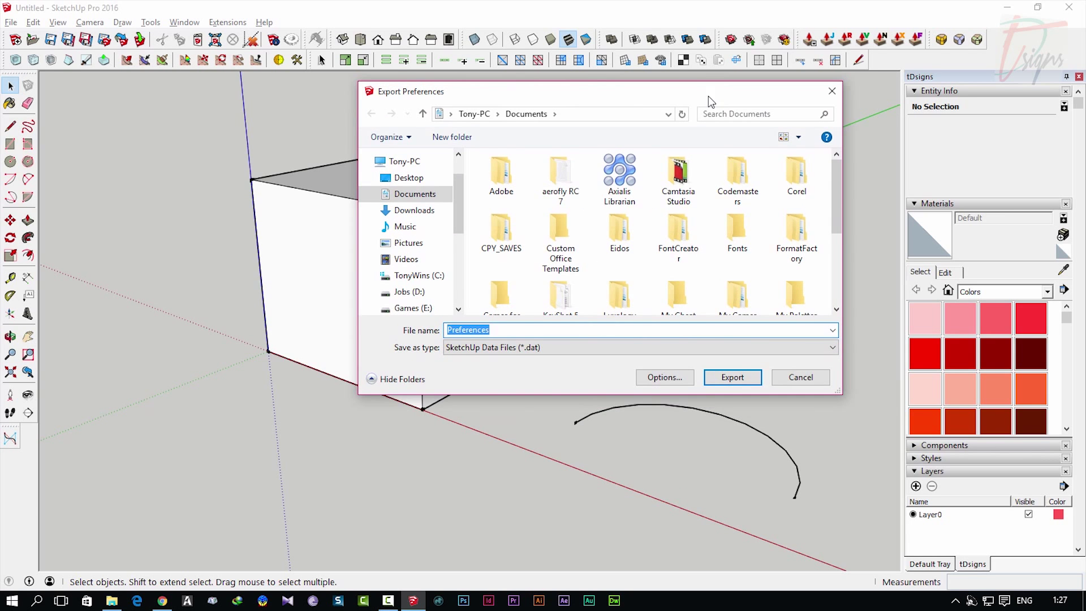
{"action": "scroll", "coordinate": [839, 191], "scroll_direction": "down", "scroll_amount": 3}
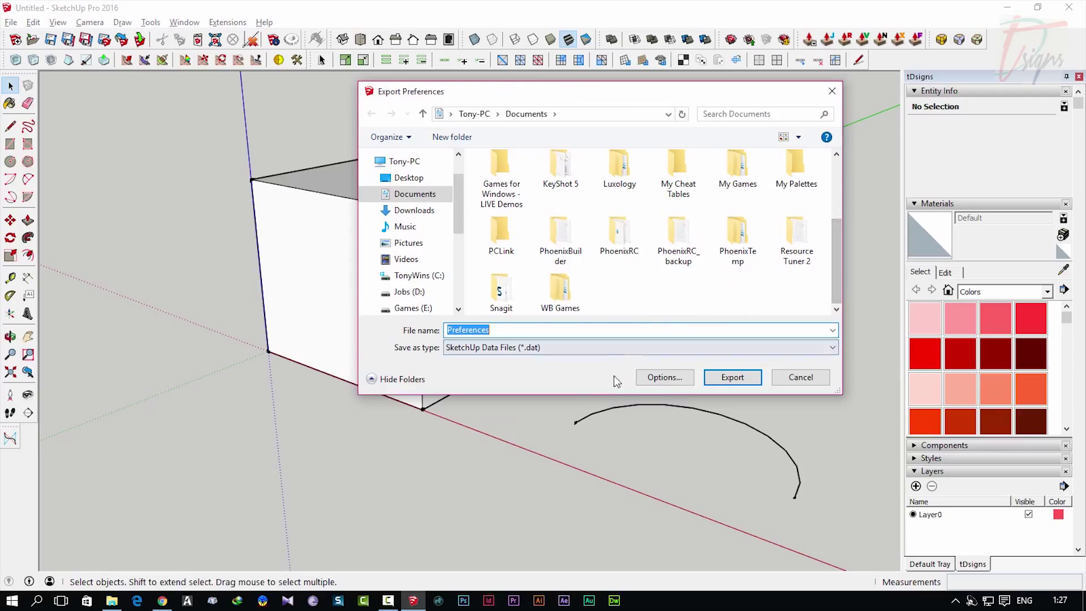
{"action": "left_click", "coordinate": [657, 379]}
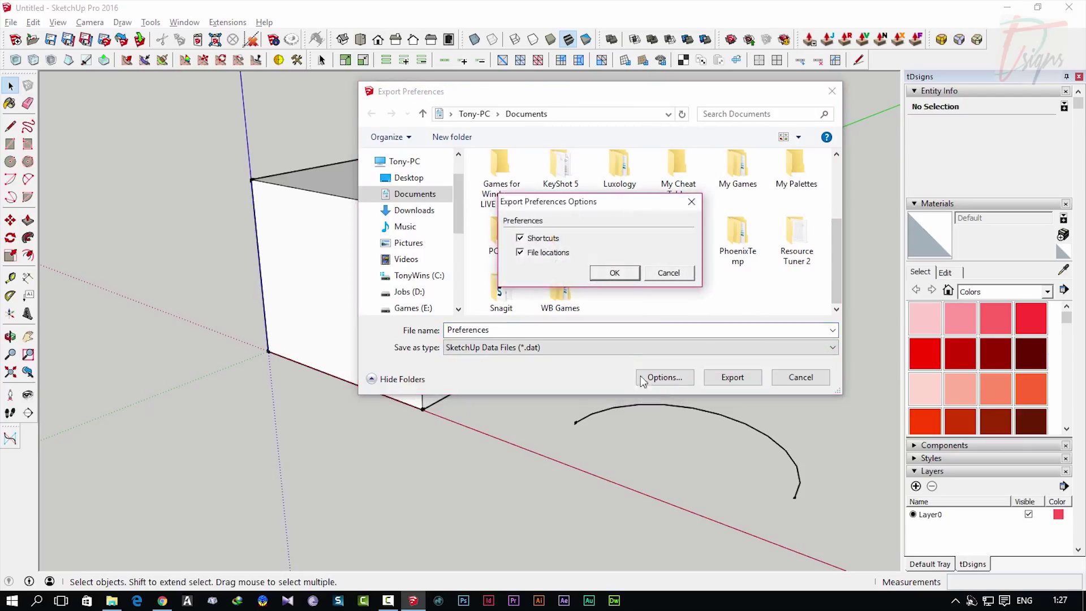
{"action": "left_click", "coordinate": [519, 252]}
{"action": "left_click", "coordinate": [614, 274]}
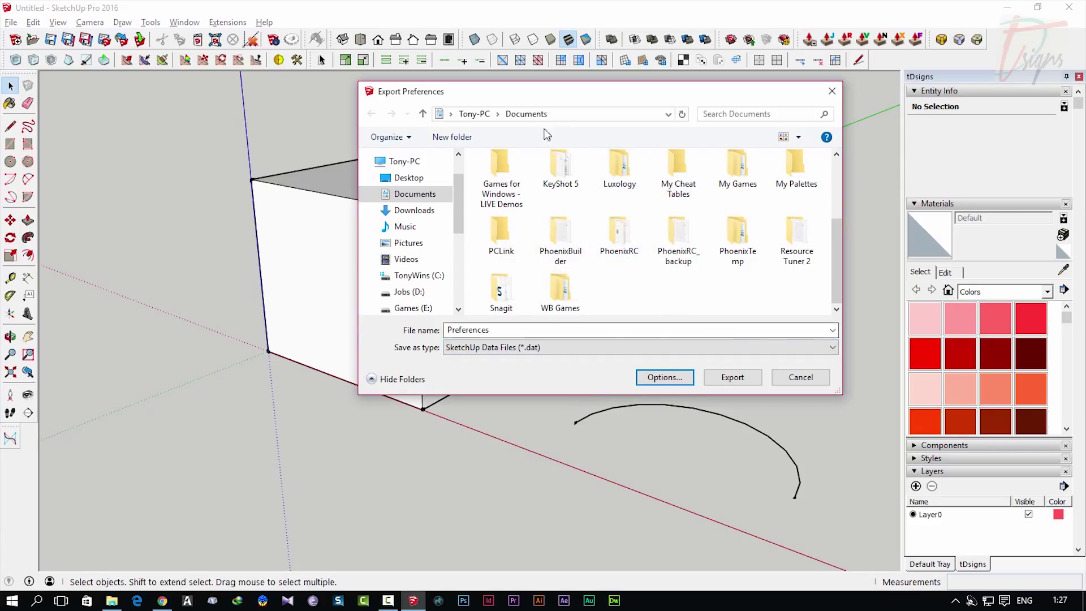
- Save the export as 'Preferences' in Documents and close System Preferences
{"action": "double_click", "coordinate": [502, 330]}
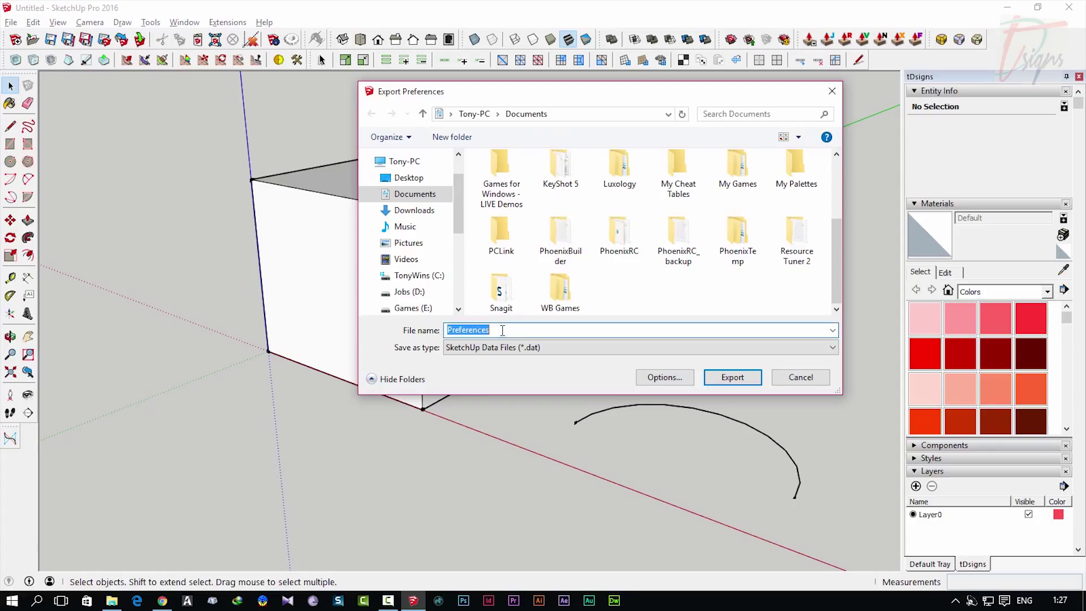
{"action": "left_click", "coordinate": [503, 332]}
{"action": "left_click", "coordinate": [734, 377]}
{"action": "left_click", "coordinate": [703, 369]}
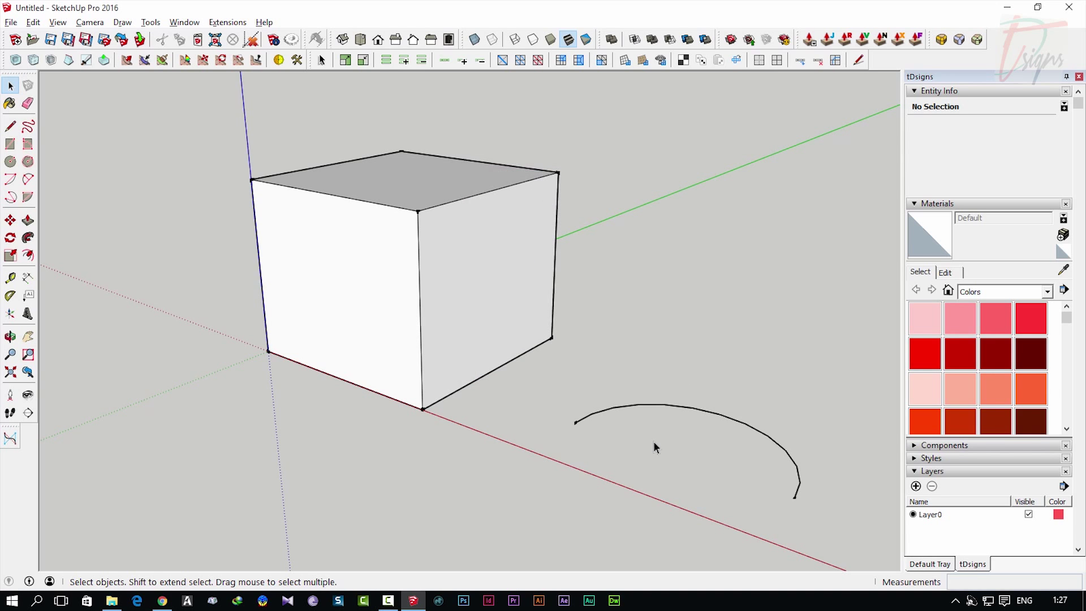
- Minimise SketchUp and drag Preferences.dat from Documents into Notepad2 to open it
{"action": "left_click", "coordinate": [112, 601]}
{"action": "left_click", "coordinate": [1007, 8]}
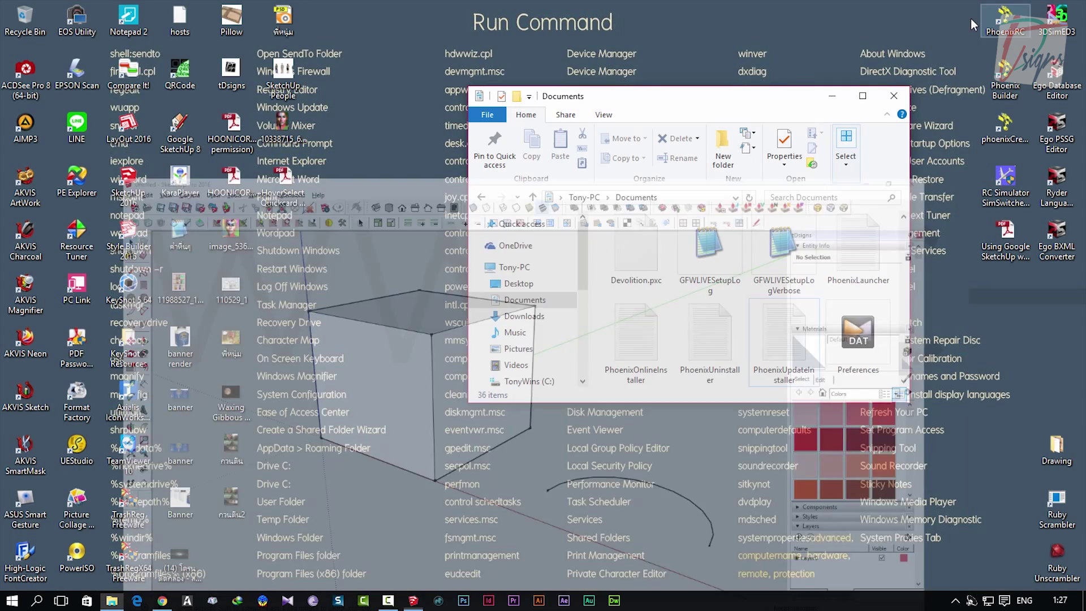
{"action": "left_click_drag", "start_coordinate": [751, 104], "coordinate": [732, 64]}
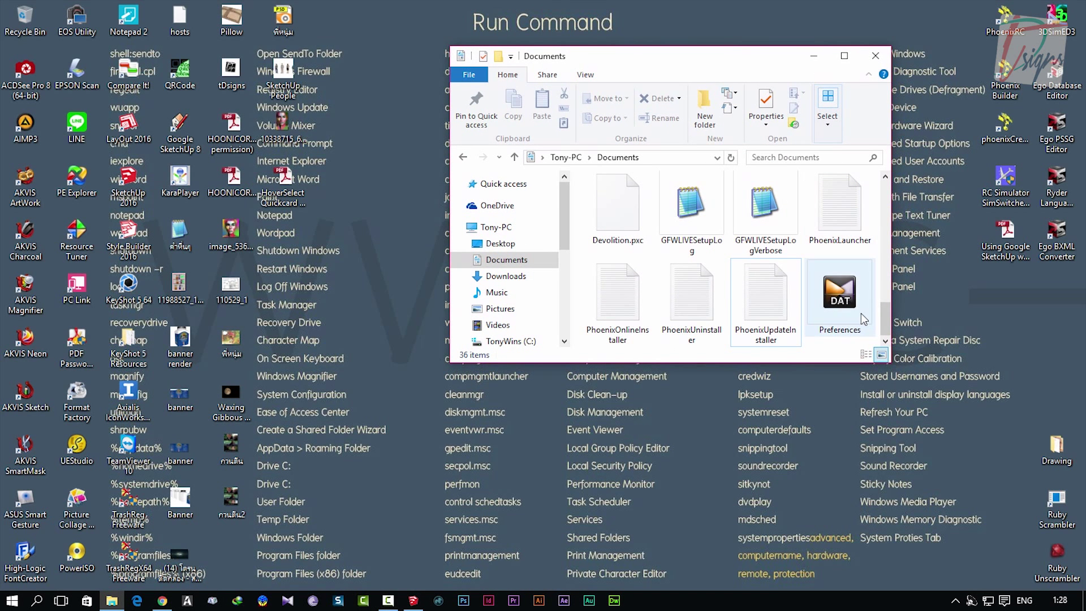
{"action": "left_click", "coordinate": [844, 303]}
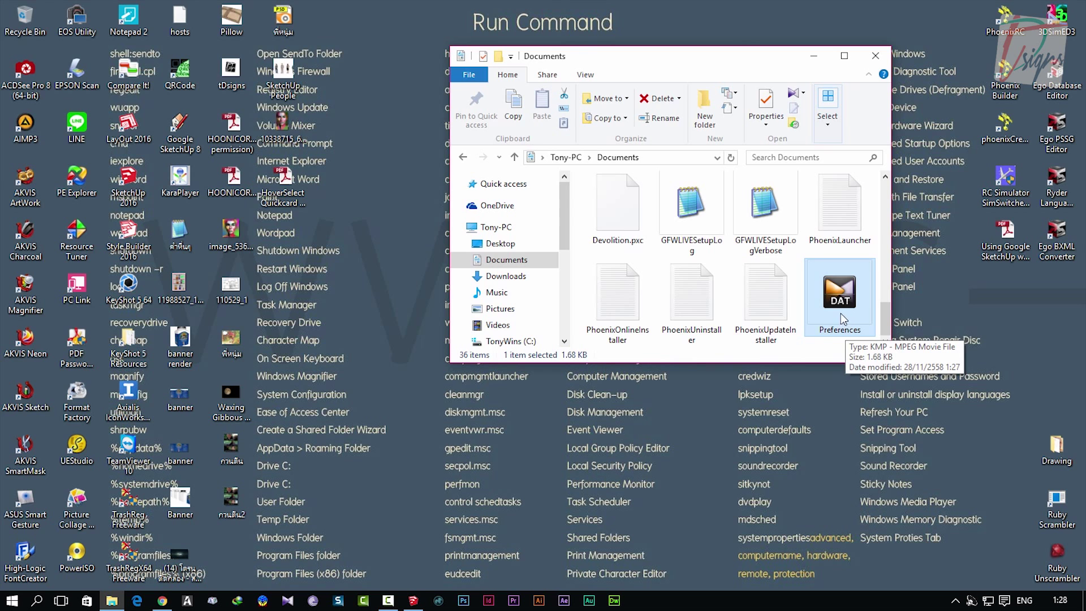
{"action": "left_click_drag", "start_coordinate": [841, 301], "coordinate": [129, 17]}
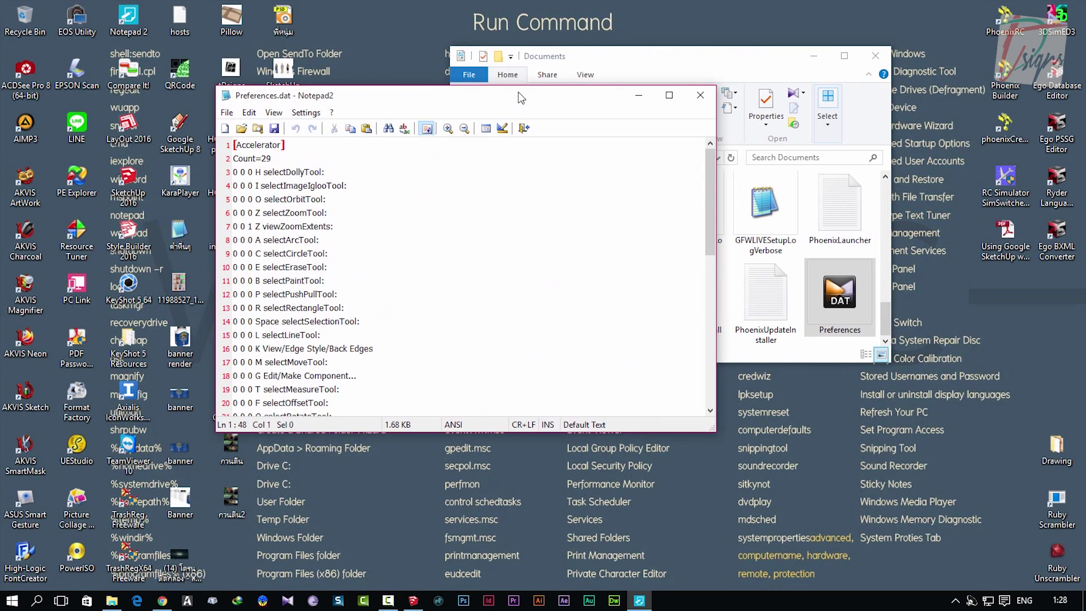
- Enlarge the Notepad2 window and review Count=29, shortcut lines 3–31 and line 3's modifier flags
{"action": "left_click_drag", "start_coordinate": [520, 97], "coordinate": [589, 30]}
{"action": "left_click_drag", "start_coordinate": [567, 365], "coordinate": [590, 573]}
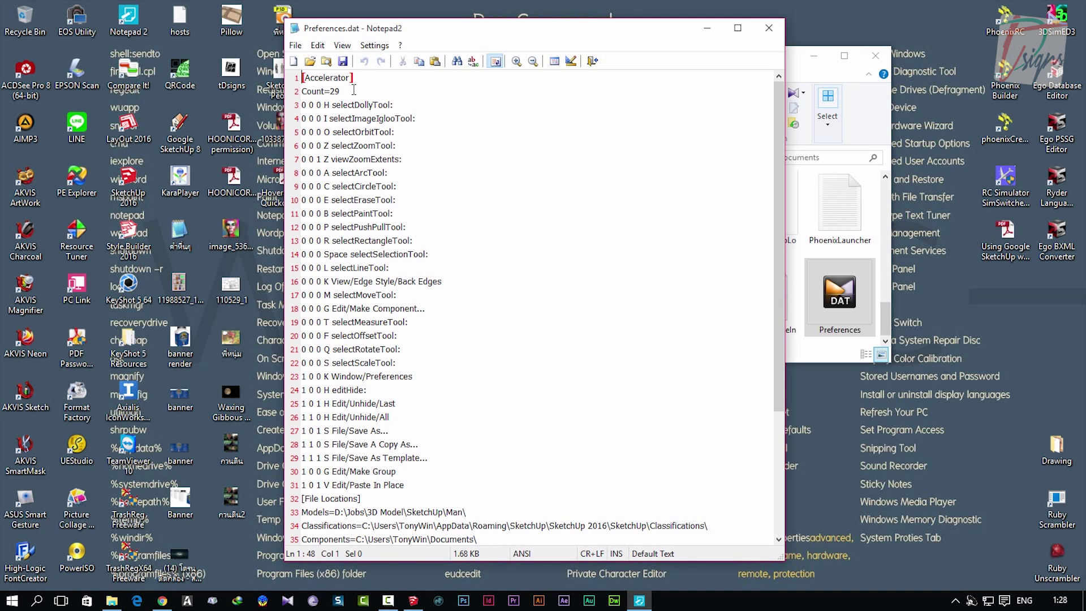
{"action": "left_click_drag", "start_coordinate": [351, 91], "coordinate": [291, 89]}
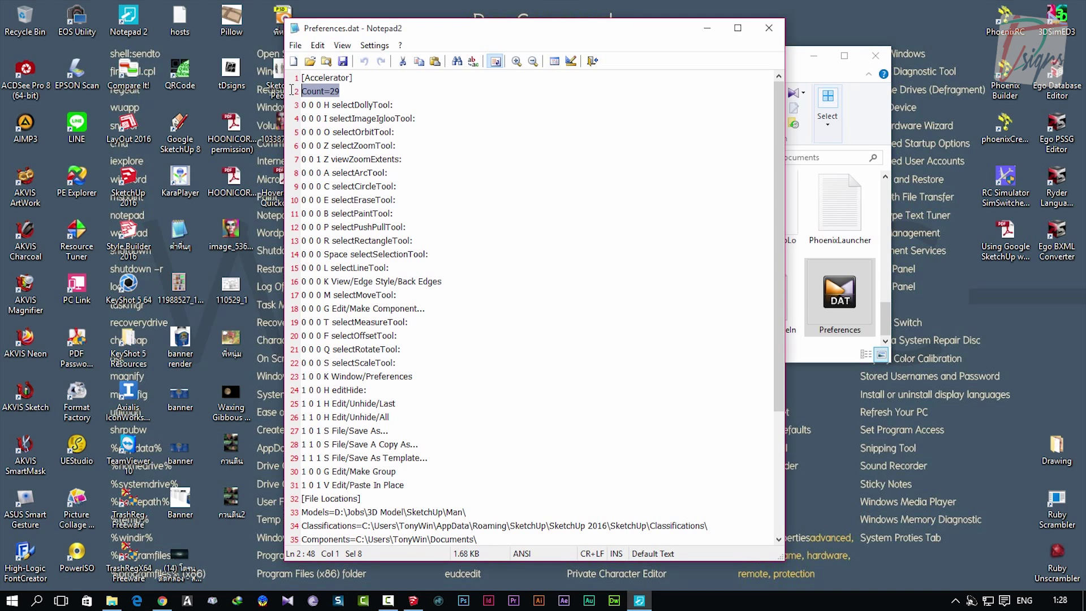
{"action": "left_click", "coordinate": [351, 92]}
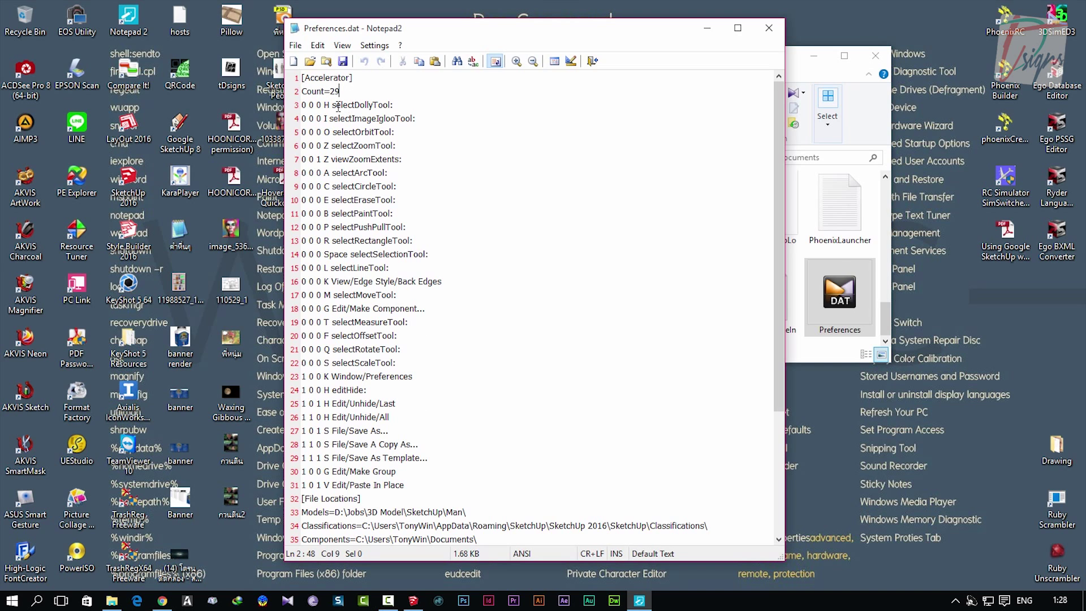
{"action": "left_click_drag", "start_coordinate": [410, 486], "coordinate": [242, 103]}
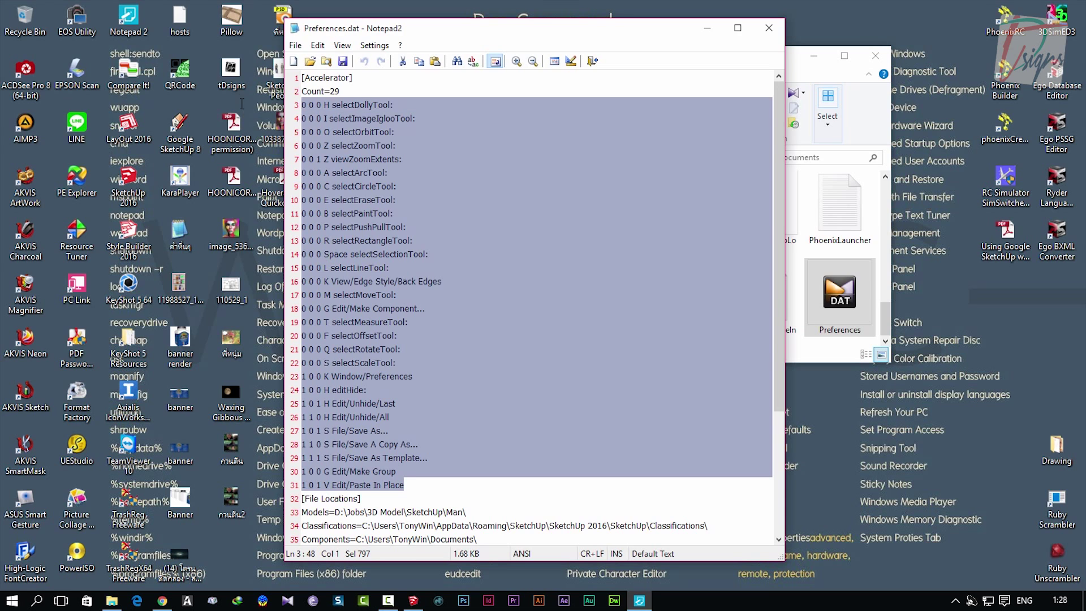
{"action": "left_click", "coordinate": [397, 499]}
{"action": "scroll", "coordinate": [444, 495], "scroll_direction": "down", "scroll_amount": 4}
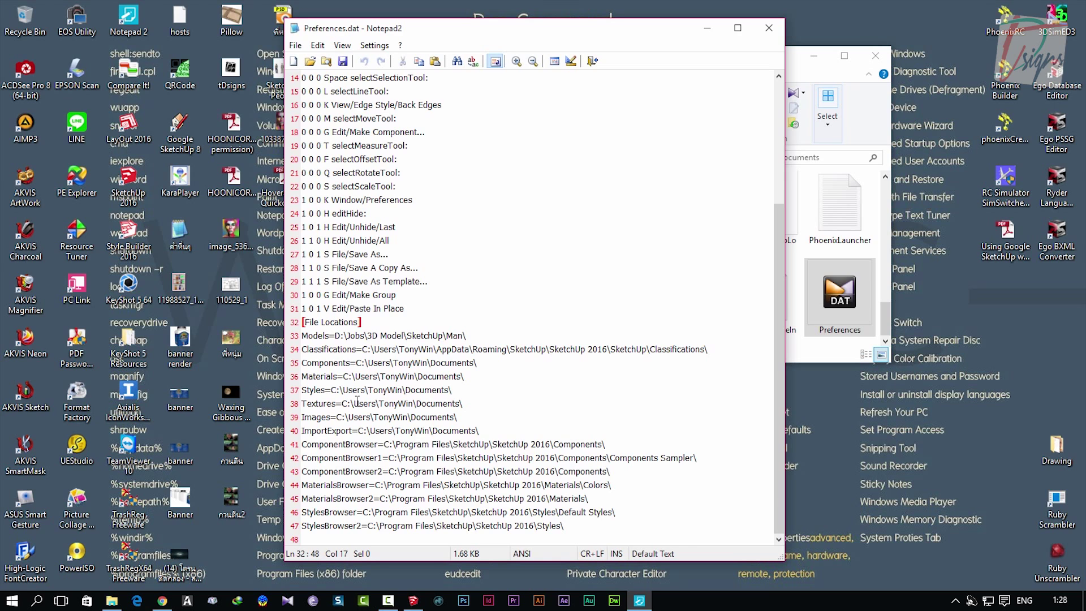
{"action": "scroll", "coordinate": [452, 375], "scroll_direction": "up", "scroll_amount": 5}
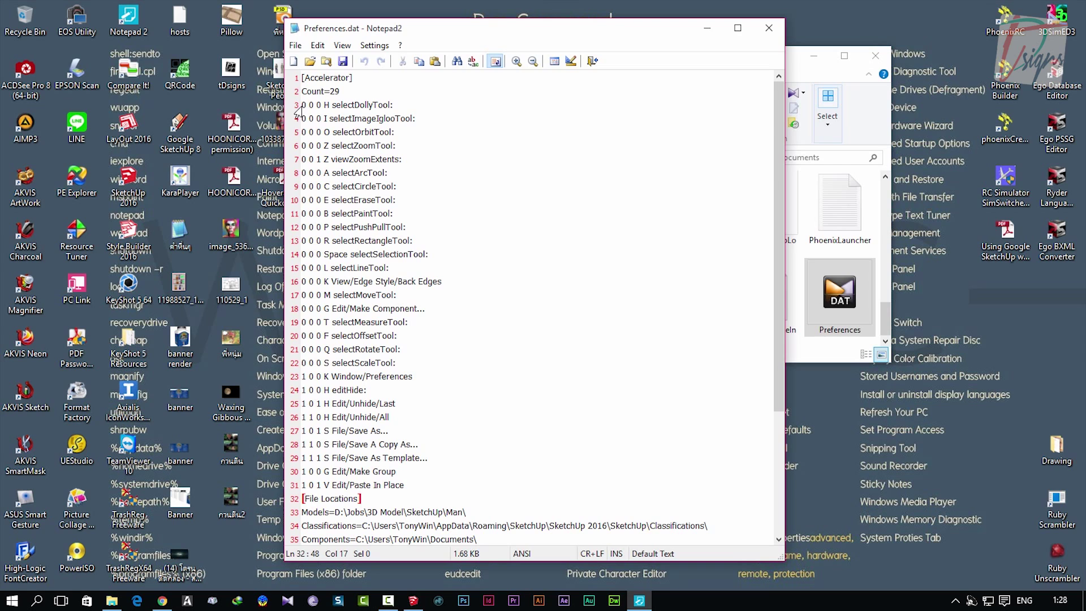
{"action": "left_click_drag", "start_coordinate": [301, 105], "coordinate": [328, 106]}
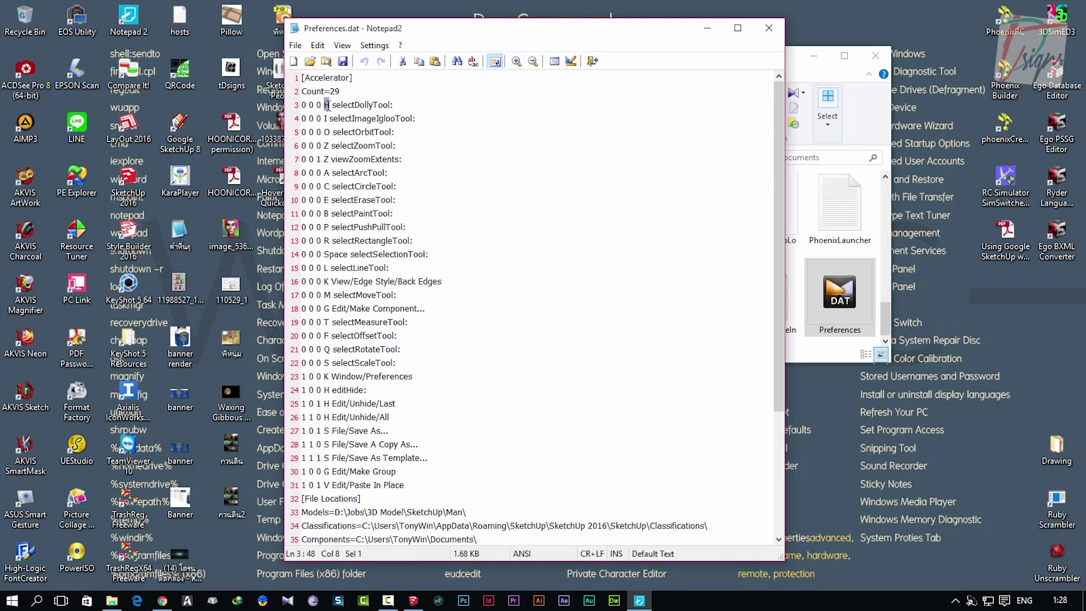
- Examine the two modifier flags on shortcut line 3
{"action": "left_click", "coordinate": [302, 105]}
{"action": "left_click_drag", "start_coordinate": [305, 105], "coordinate": [298, 108]}
{"action": "left_click_drag", "start_coordinate": [315, 106], "coordinate": [316, 105]}
{"action": "left_click", "coordinate": [330, 106]}
- Examine the modifier flags, key letter K and command name on lines 23 and 27
{"action": "left_click", "coordinate": [305, 377]}
{"action": "key", "text": "shift+Left"}
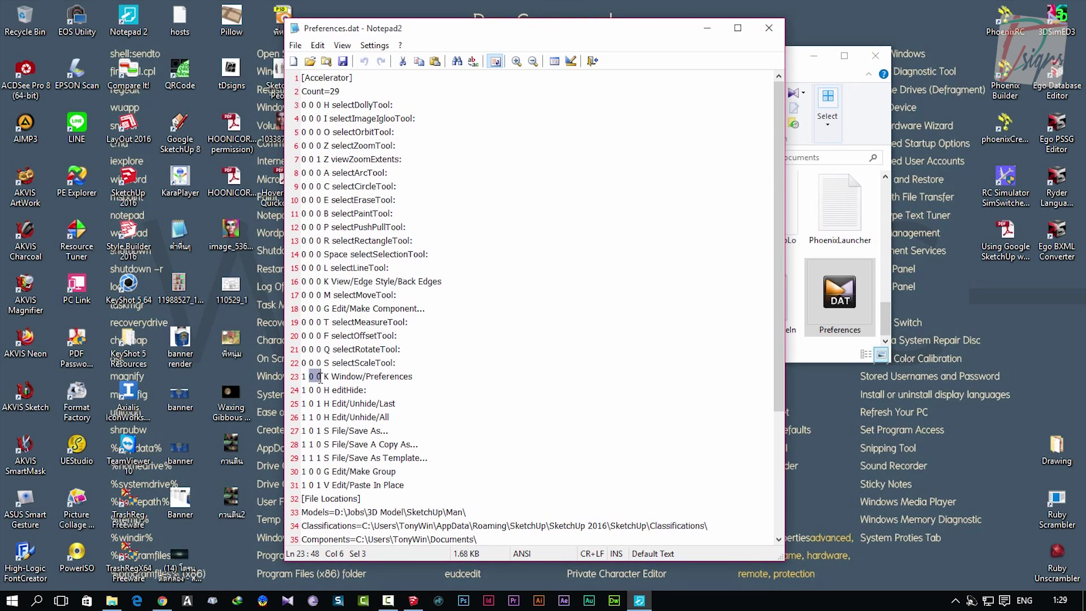
{"action": "left_click", "coordinate": [326, 377]}
{"action": "key", "text": "shift+Right"}
{"action": "left_click", "coordinate": [366, 377]}
{"action": "left_click", "coordinate": [315, 431]}
{"action": "left_click", "coordinate": [327, 432]}
- Add a new line 32 reading '1 0 1 G Edit/Item' after the last shortcut
{"action": "left_click", "coordinate": [438, 490]}
{"action": "key", "text": "Return"}
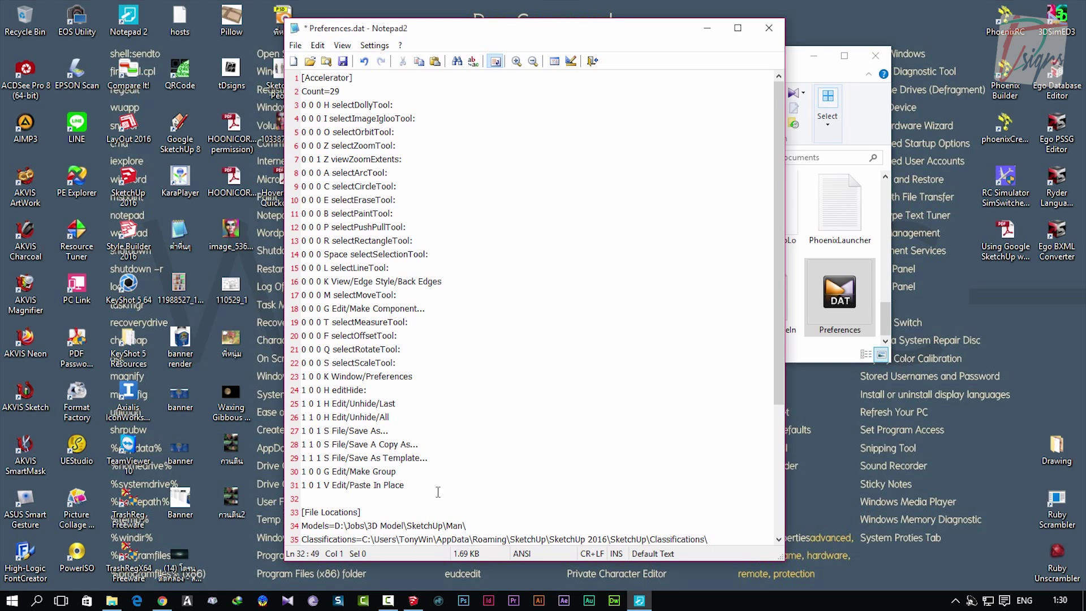
{"action": "type", "text": "1 0 1 G Edit/"}
{"action": "left_click", "coordinate": [414, 601]}
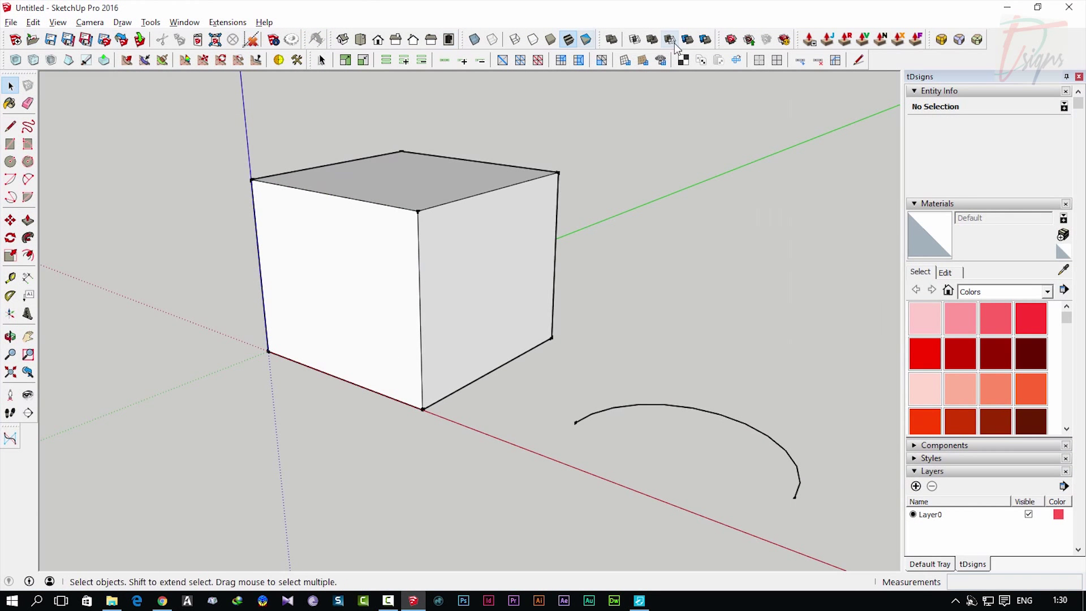
{"action": "left_click", "coordinate": [1008, 8]}
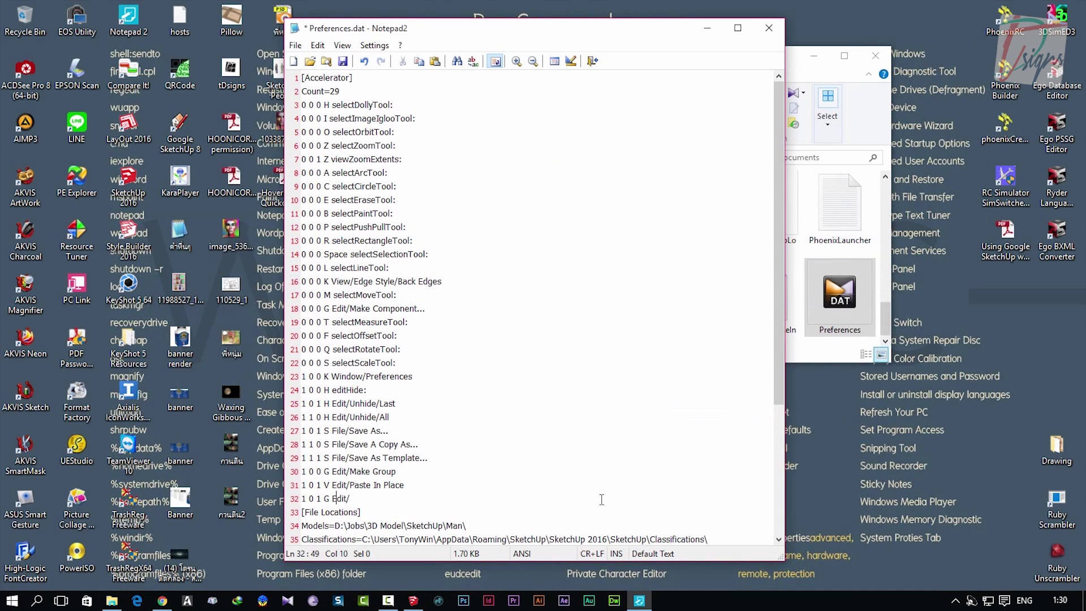
{"action": "left_click", "coordinate": [364, 500]}
{"action": "type", "text": "Item"}
{"action": "left_click", "coordinate": [413, 600]}
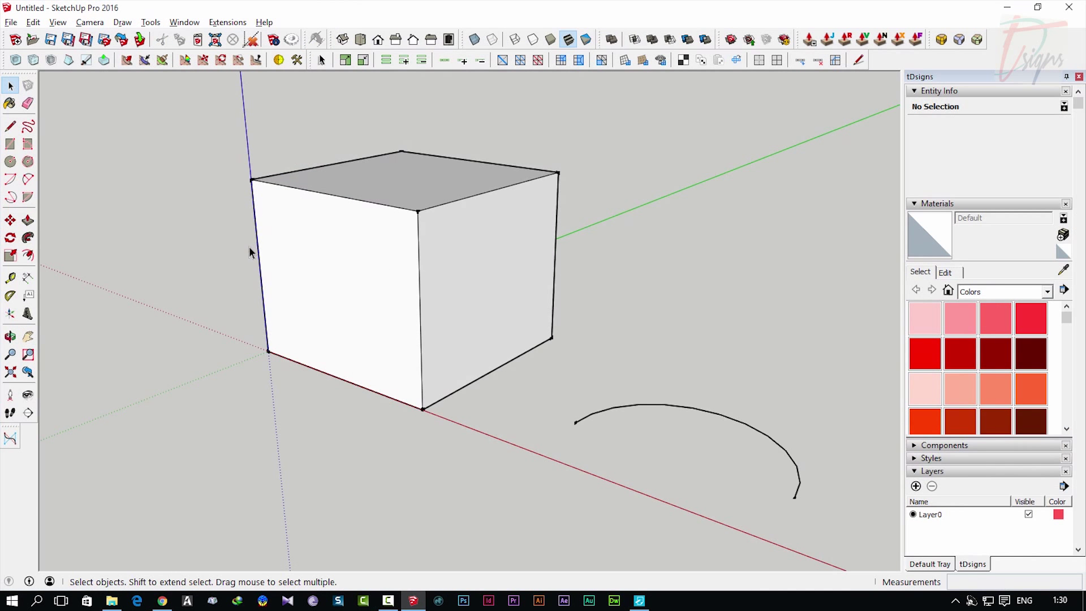
{"action": "left_click", "coordinate": [32, 23]}
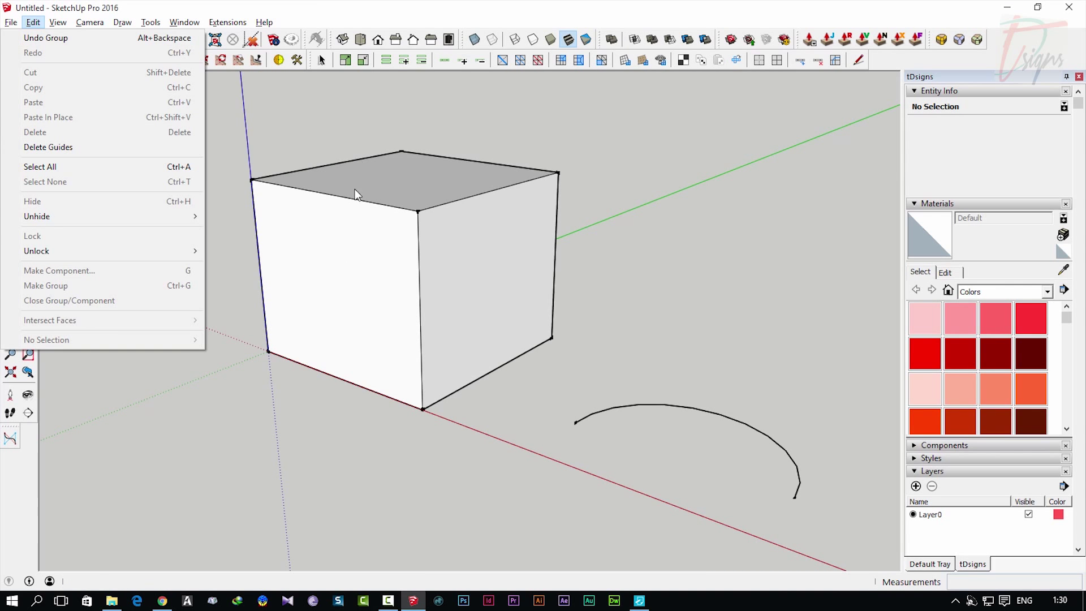
{"action": "left_click", "coordinate": [345, 260]}
{"action": "left_click", "coordinate": [33, 22]}
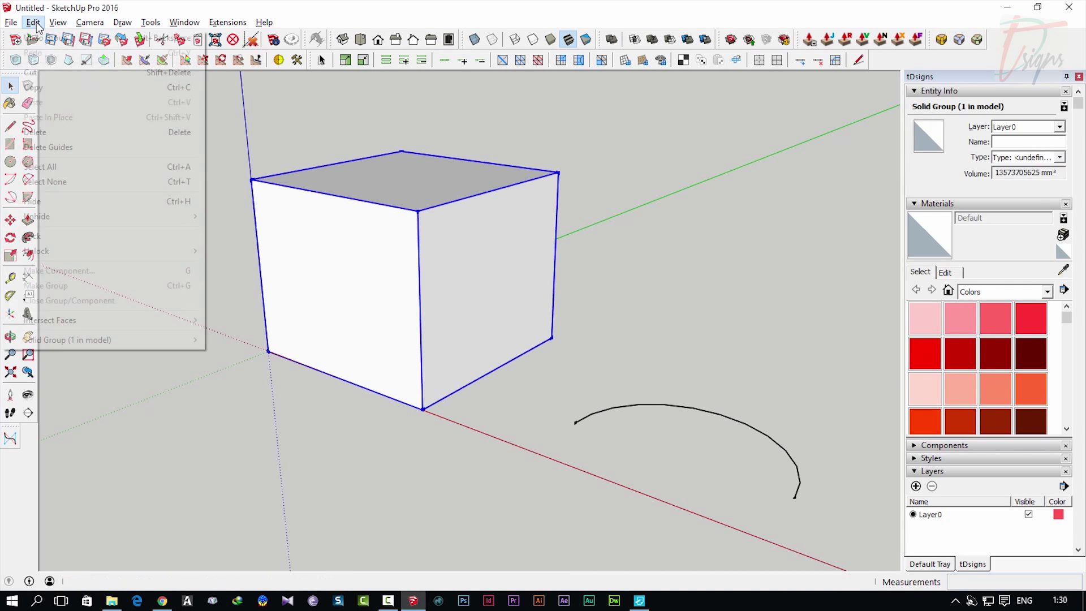
{"action": "mouse_move", "coordinate": [101, 337]}
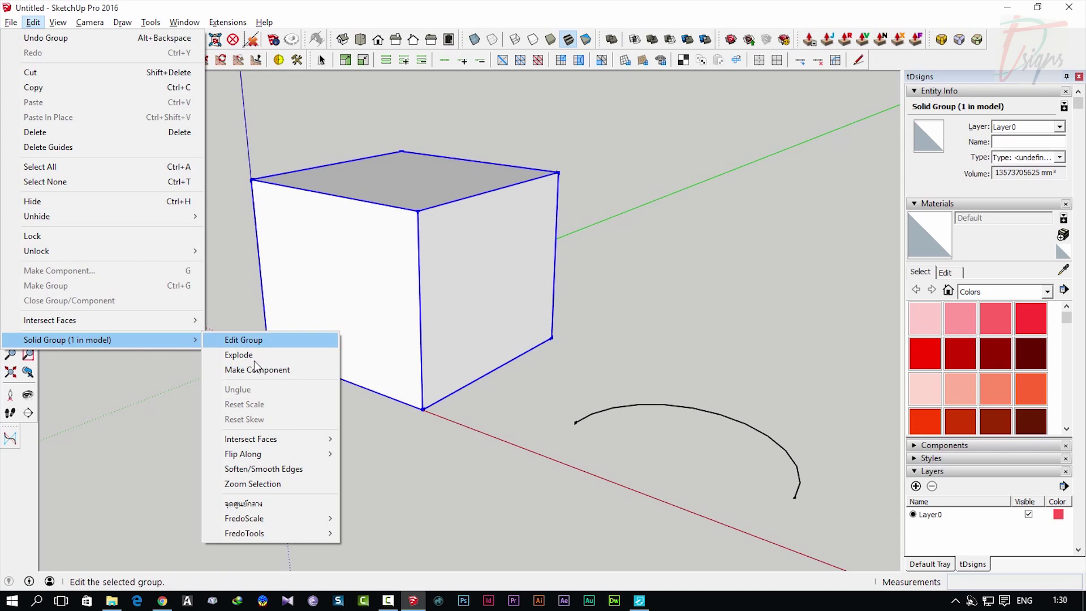
{"action": "right_click", "coordinate": [344, 296]}
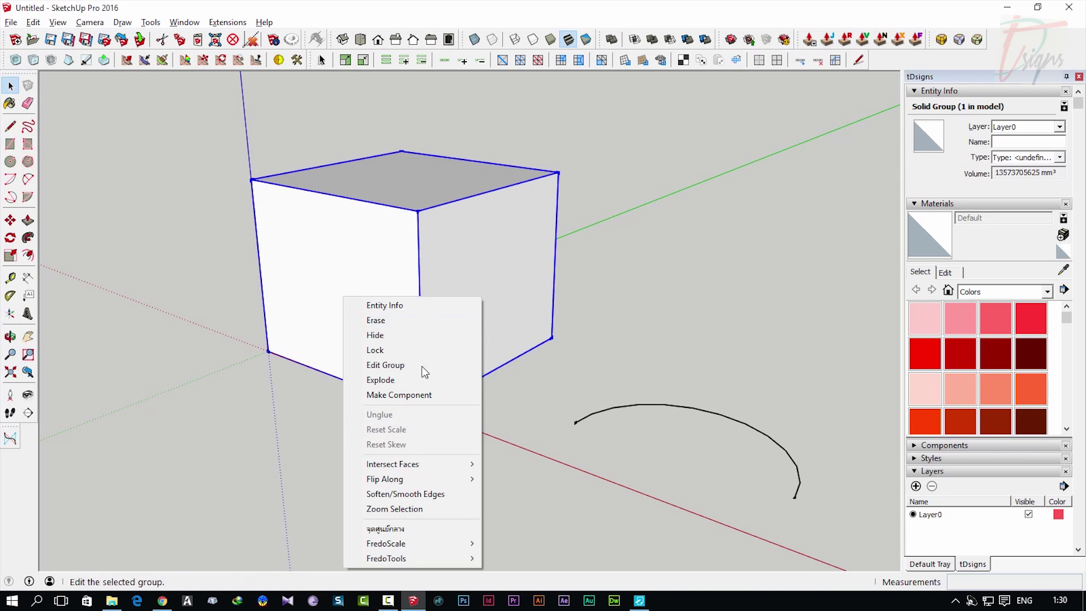
{"action": "left_click", "coordinate": [226, 281]}
{"action": "left_click", "coordinate": [32, 22]}
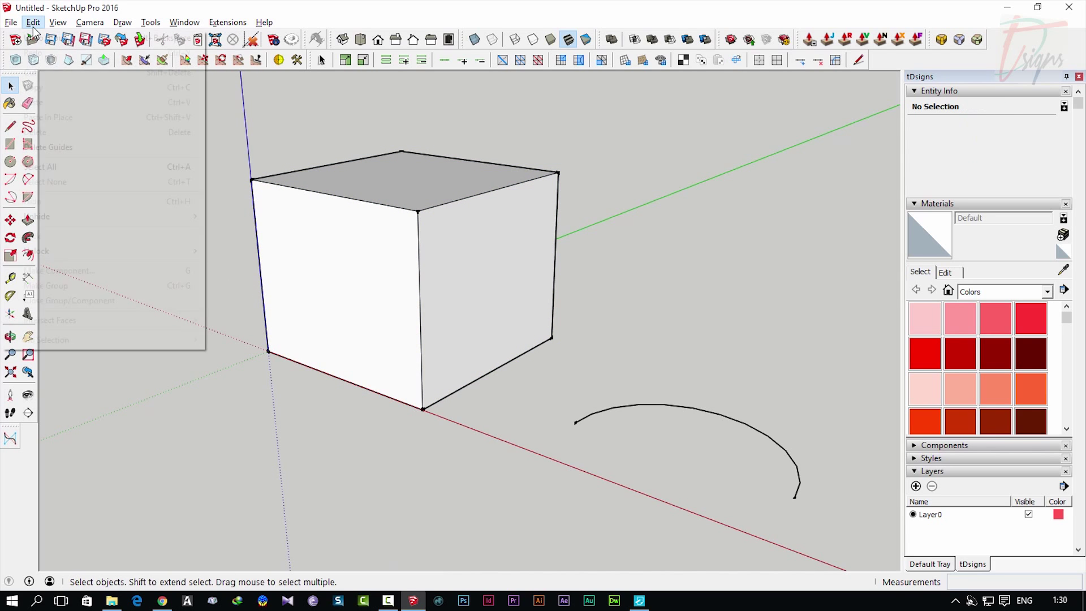
{"action": "left_click", "coordinate": [844, 347]}
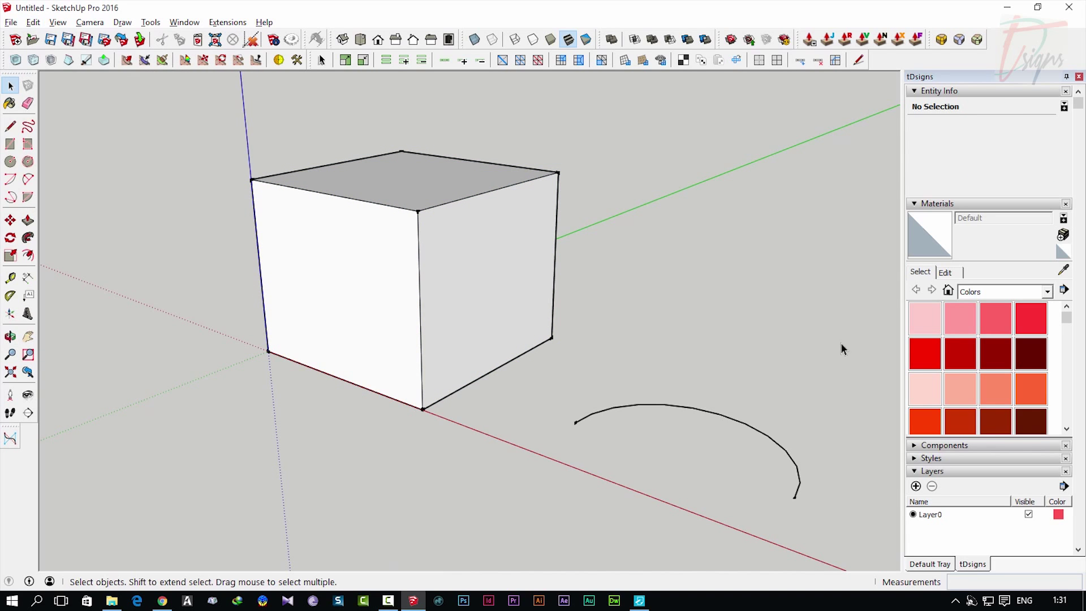
{"action": "left_click", "coordinate": [1006, 7]}
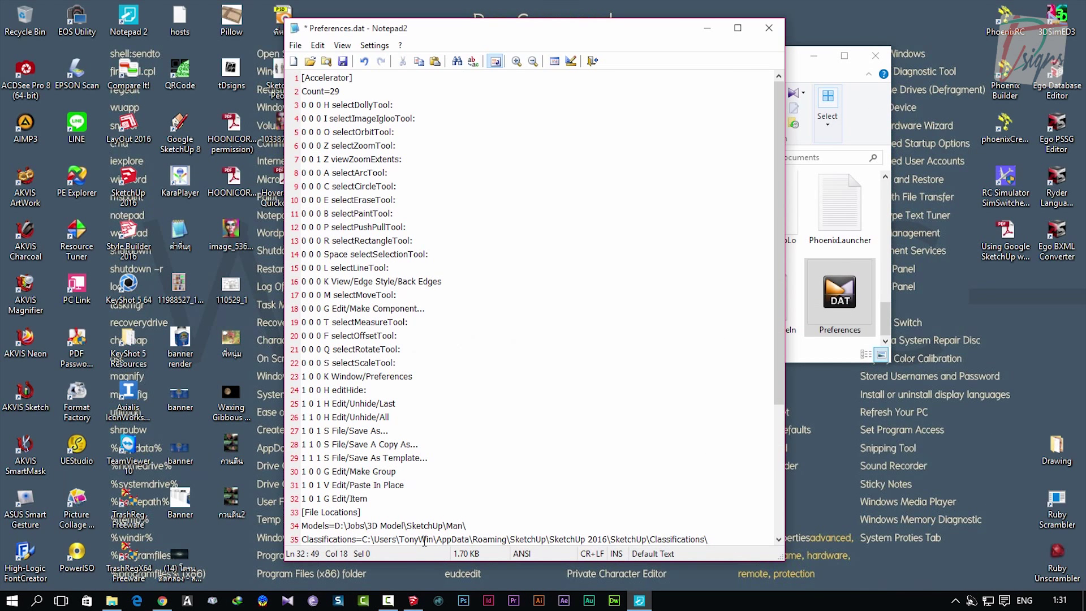
- Finish line 32 as 'Edit/Item/Explode' and add line 33 '0 0 1 G Edit/Item/Explode Curve'
{"action": "type", "text": "/Explode"}
{"action": "key", "text": "Return"}
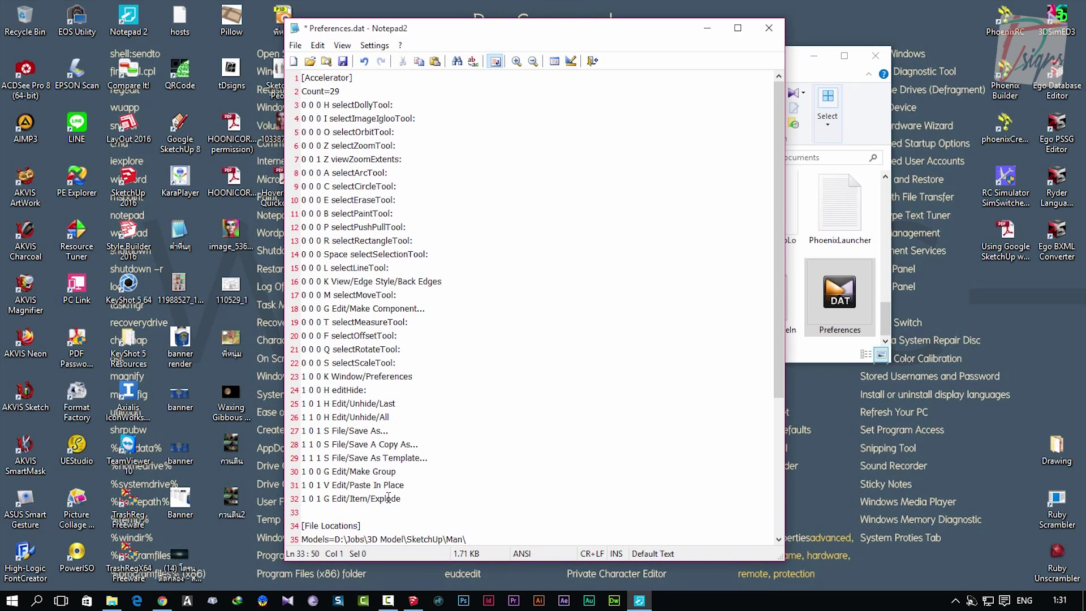
{"action": "type", "text": "0 0 1 G Edit/Item/Explode Curve"}
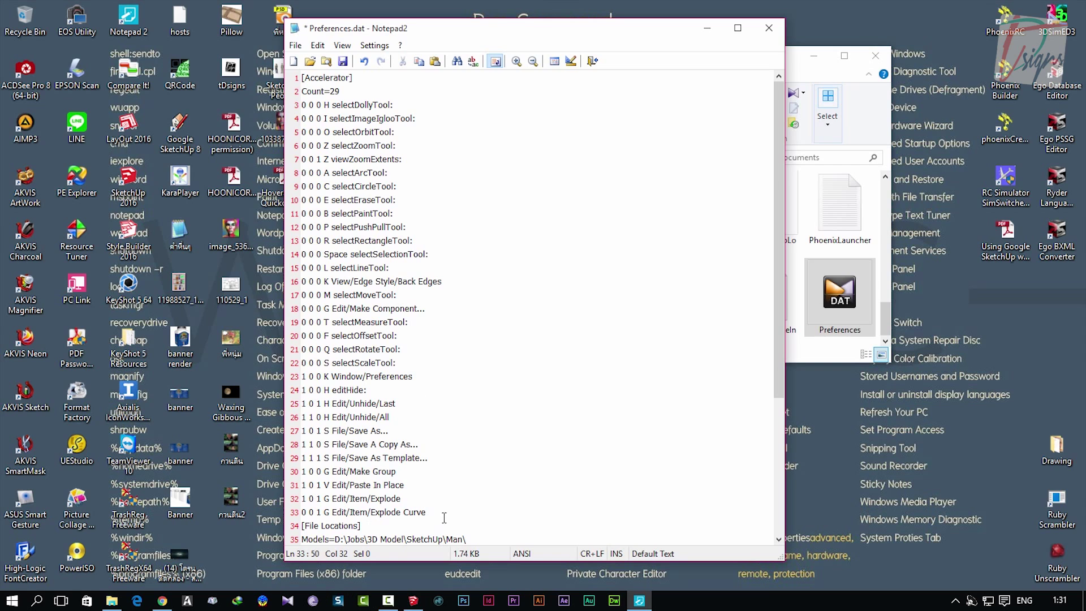
- Change Count=29 to 31, save Preferences.dat and close Notepad2
{"action": "left_click", "coordinate": [357, 89]}
{"action": "key", "text": "BackSpace"}
{"action": "key", "text": "BackSpace"}
{"action": "type", "text": "31"}
{"action": "left_click", "coordinate": [342, 61]}
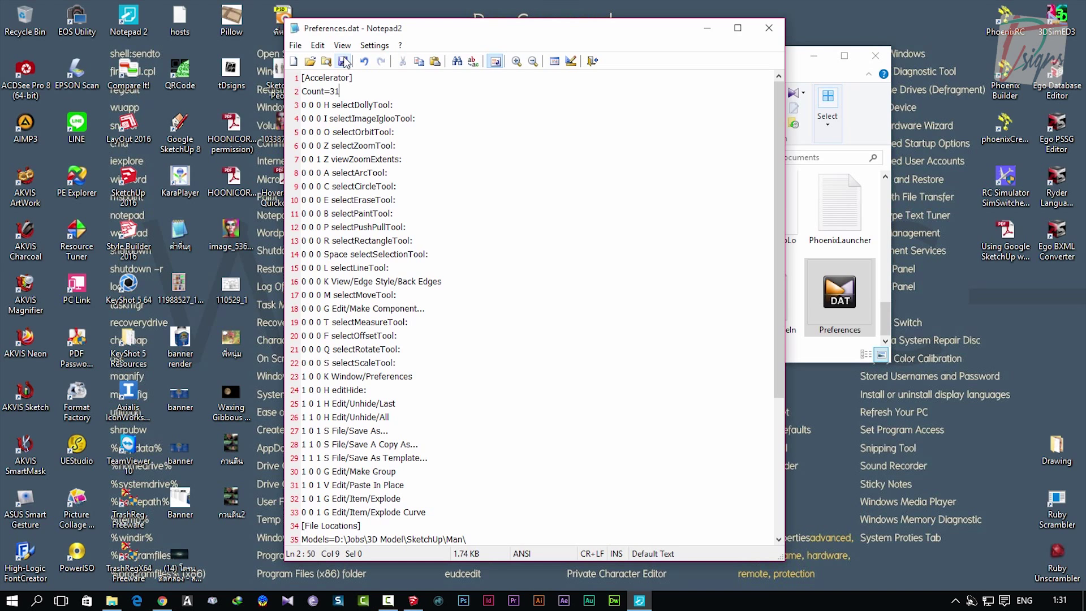
{"action": "left_click", "coordinate": [768, 27]}
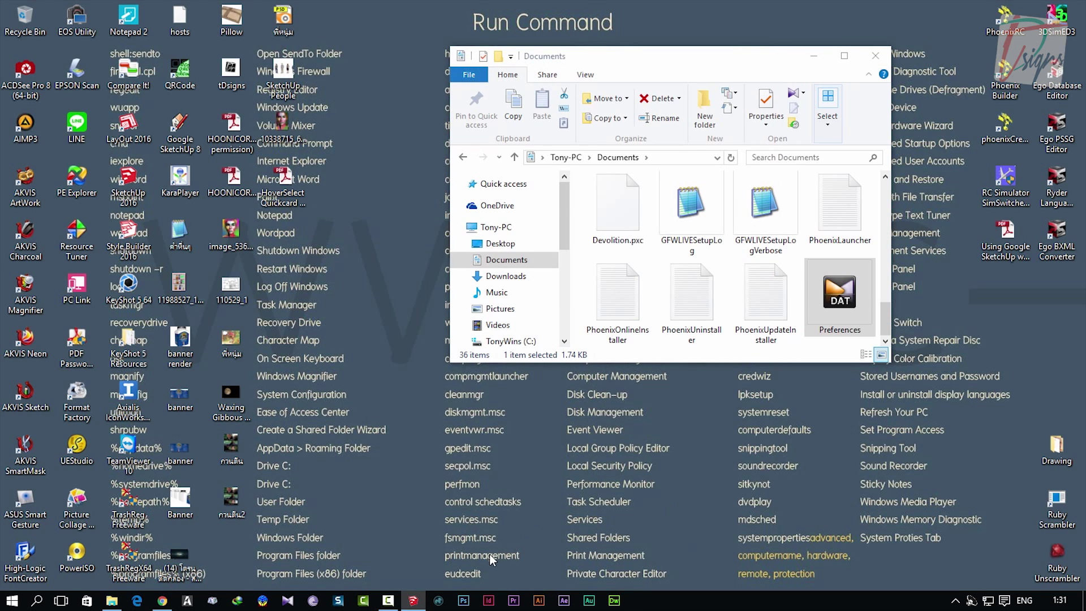
- Import the edited Preferences.dat from Documents through the Shortcuts preferences and apply it
{"action": "left_click", "coordinate": [414, 601]}
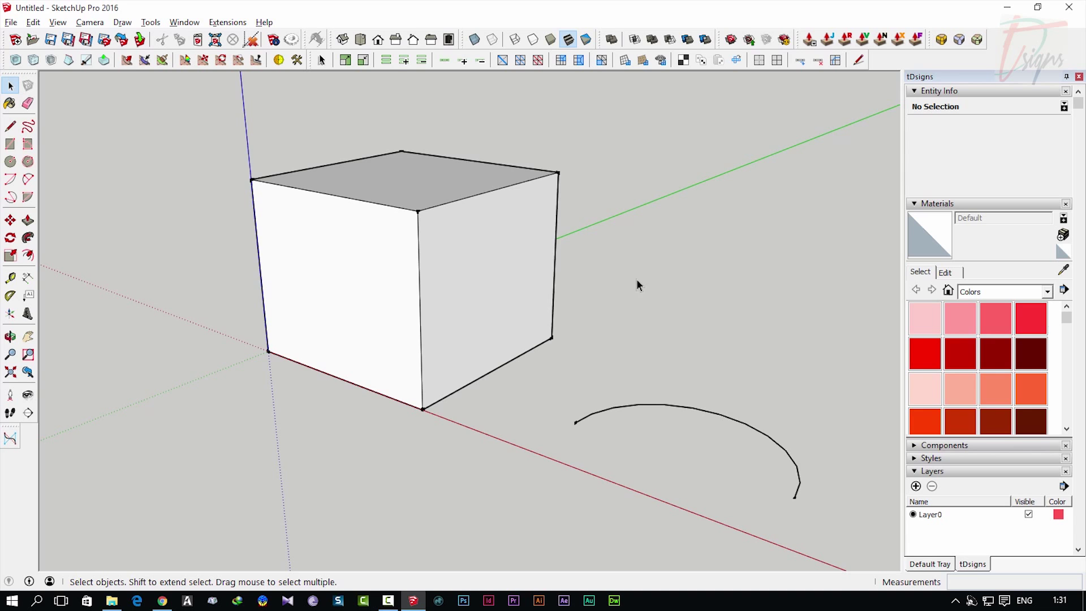
{"action": "key", "text": "alt+w"}
{"action": "key", "text": "p"}
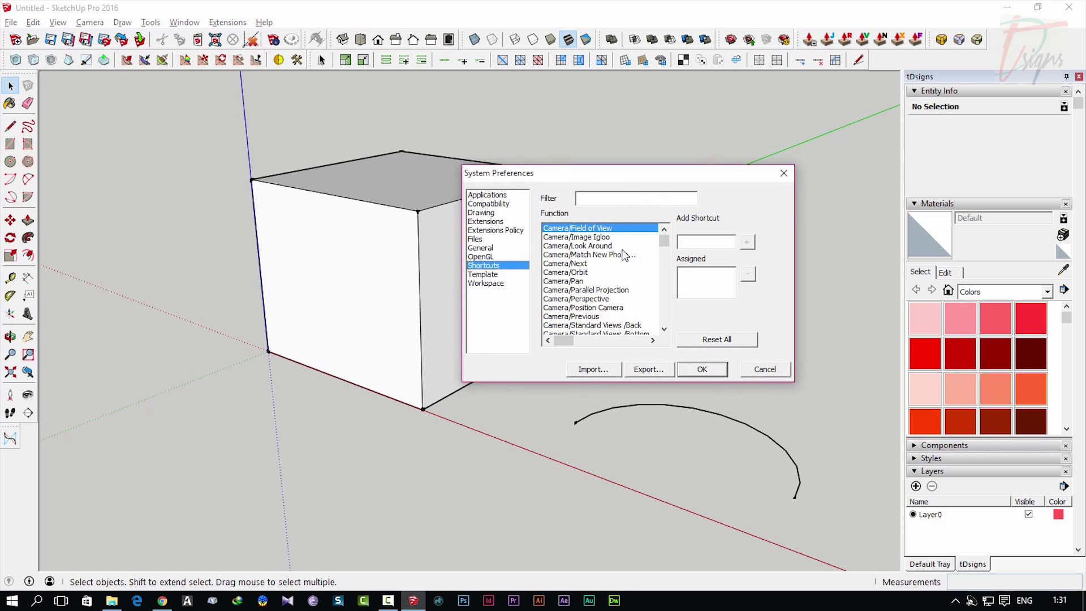
{"action": "left_click_drag", "start_coordinate": [629, 177], "coordinate": [436, 128]}
{"action": "left_click", "coordinate": [421, 320]}
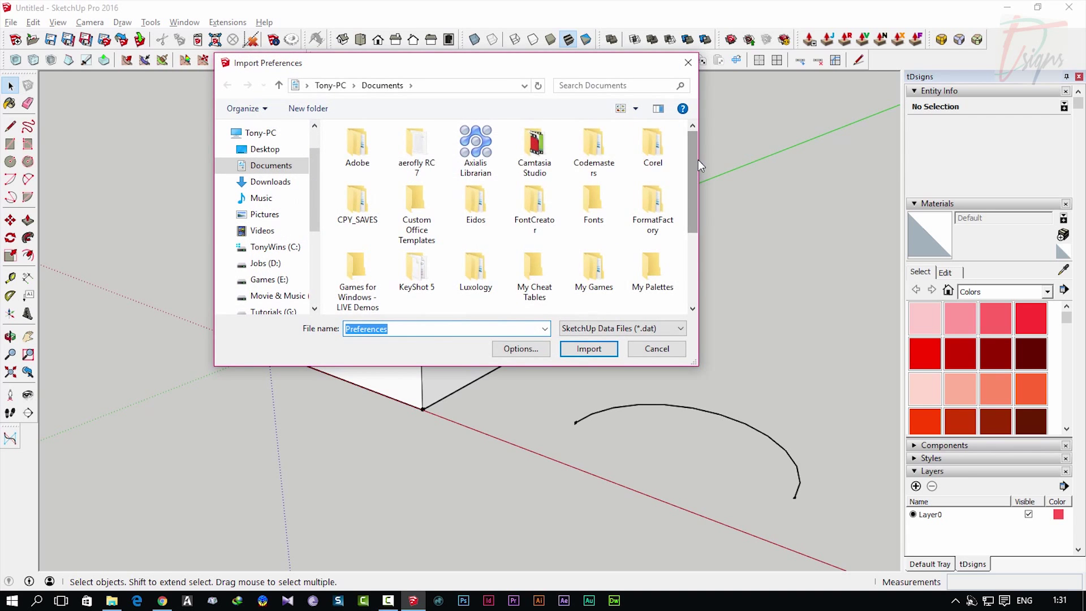
{"action": "left_click_drag", "start_coordinate": [698, 160], "coordinate": [698, 269]}
{"action": "left_click", "coordinate": [492, 289]}
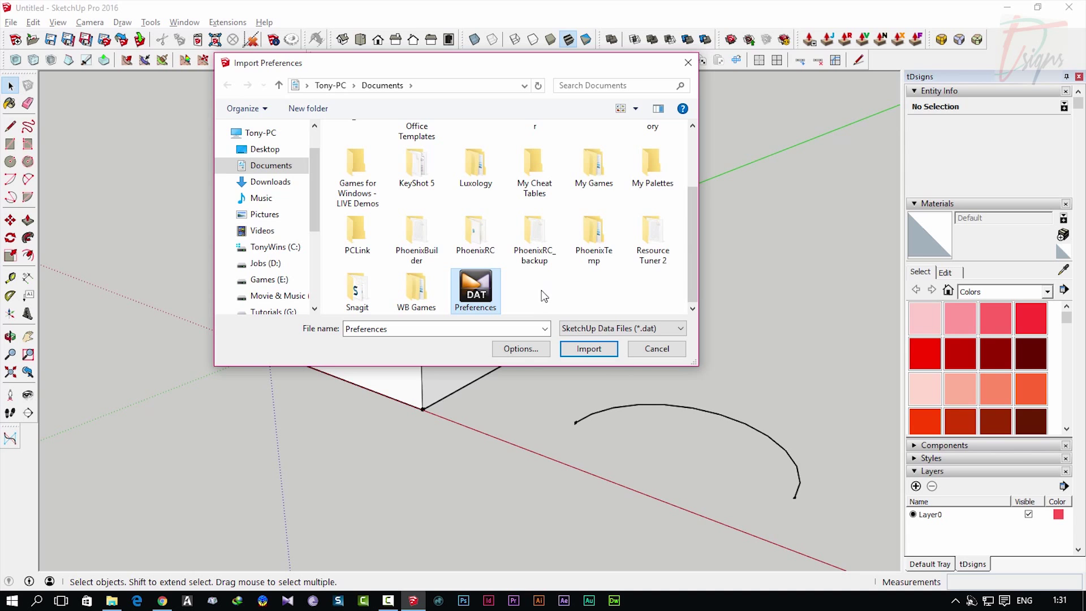
{"action": "left_click", "coordinate": [592, 354]}
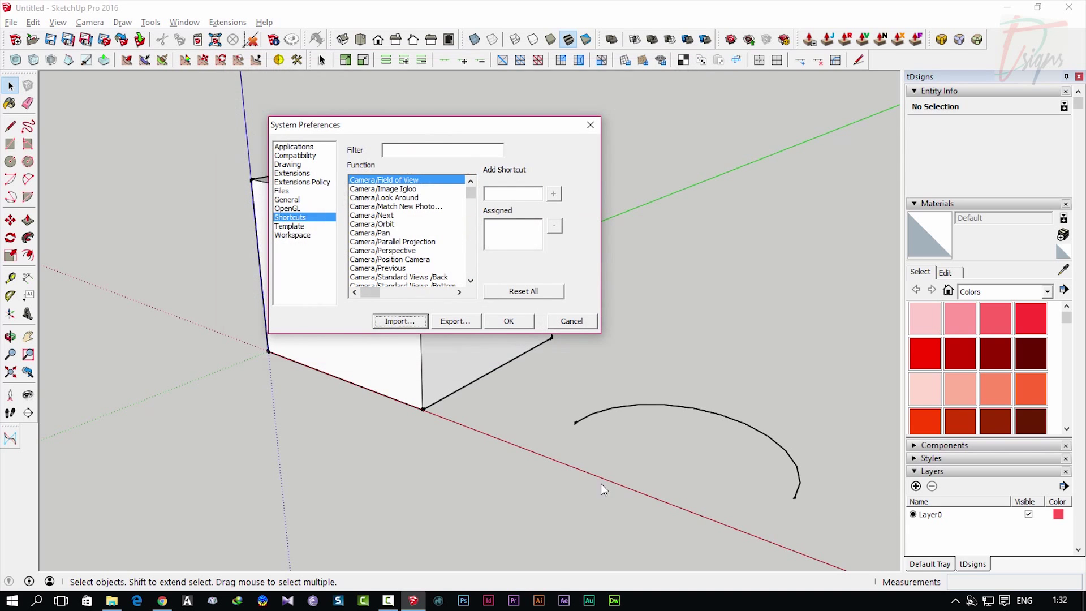
{"action": "left_click", "coordinate": [509, 321]}
- Select the cube group and explode it with the new shortcut
{"action": "left_click", "coordinate": [368, 273]}
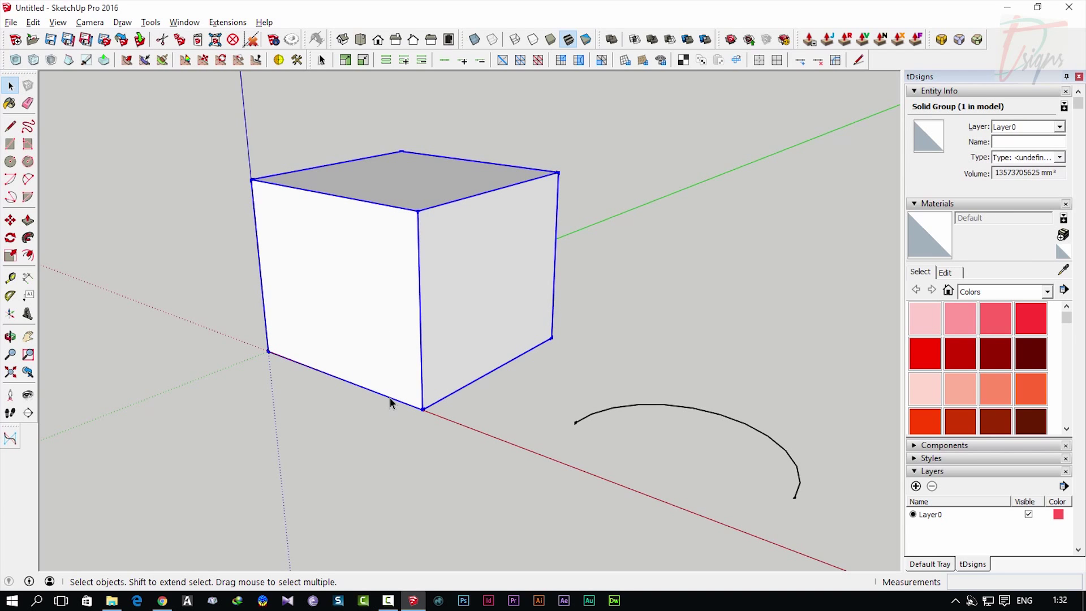
{"action": "key", "text": "shift+e"}
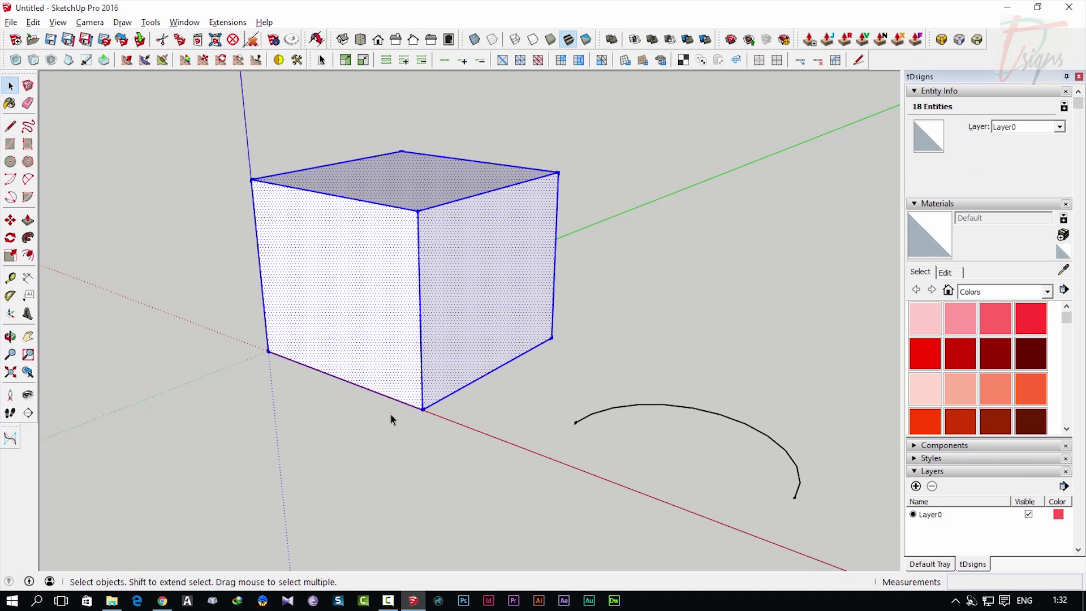
{"action": "key", "text": "ctrl+z"}
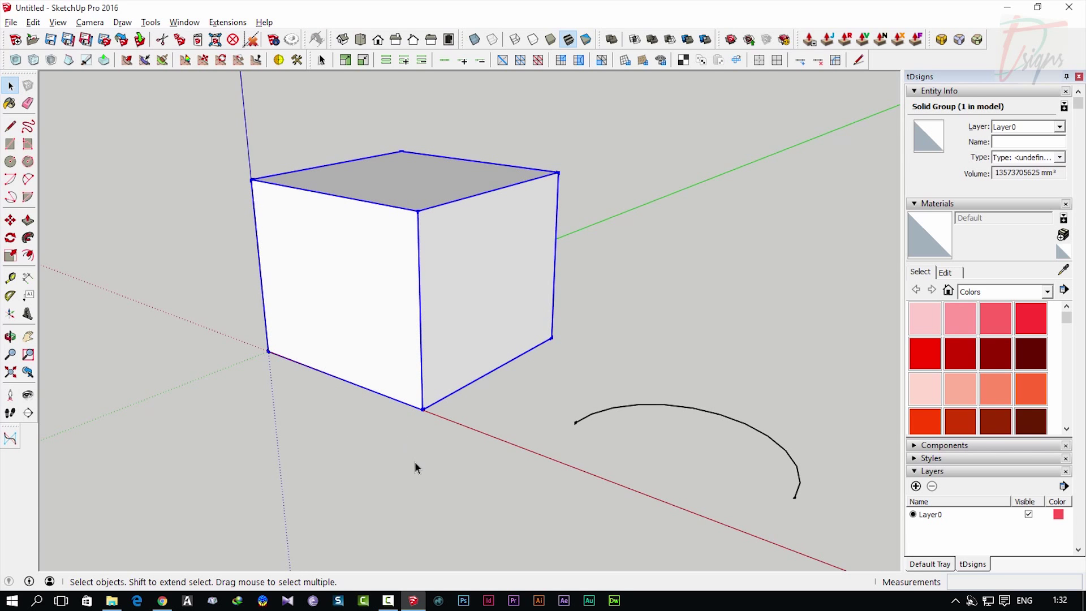
{"action": "key", "text": "ctrl+y"}
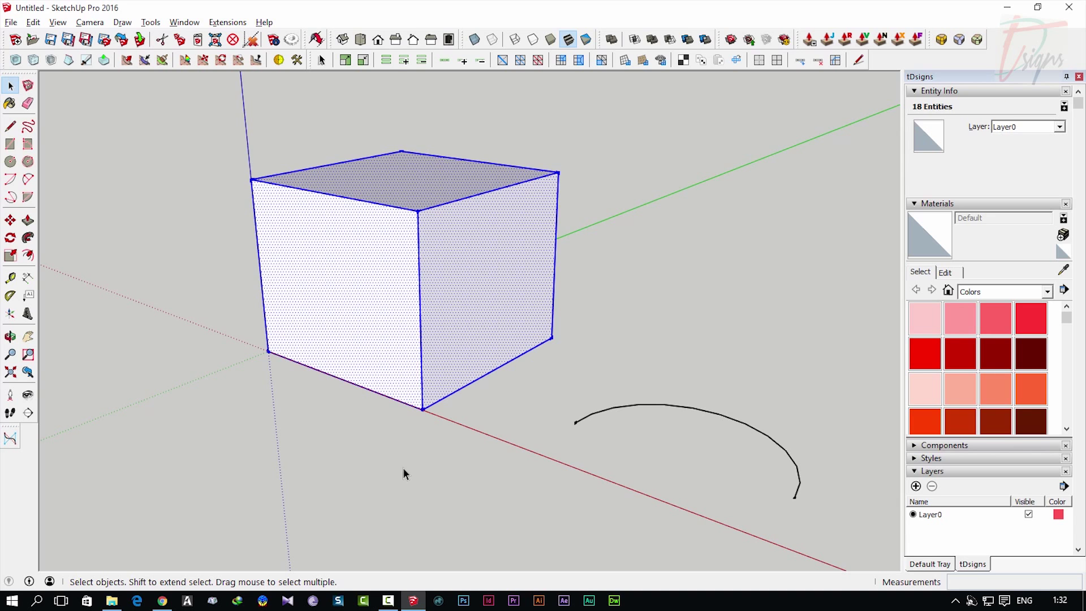
- Select the arc and explode it into 12 separate edges
{"action": "left_click", "coordinate": [653, 405]}
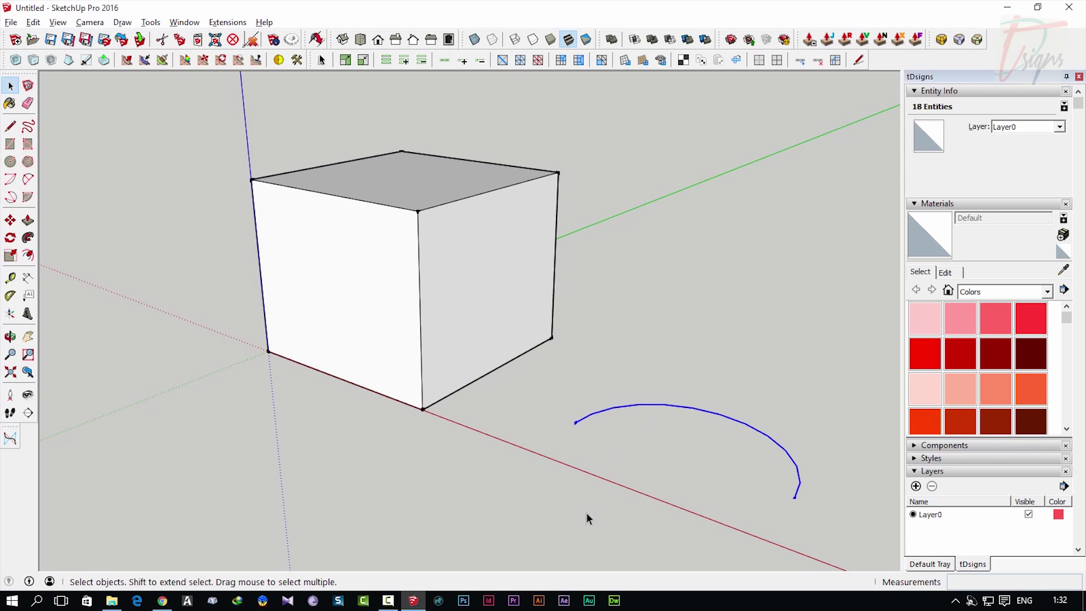
{"action": "key", "text": "ctrl+y"}
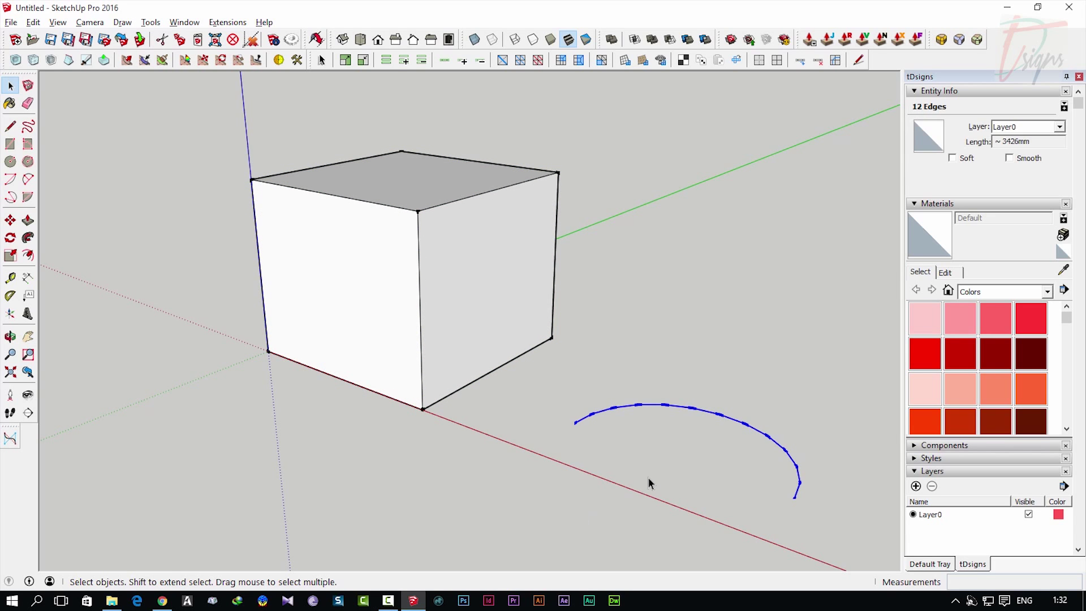
{"action": "left_click", "coordinate": [555, 424]}
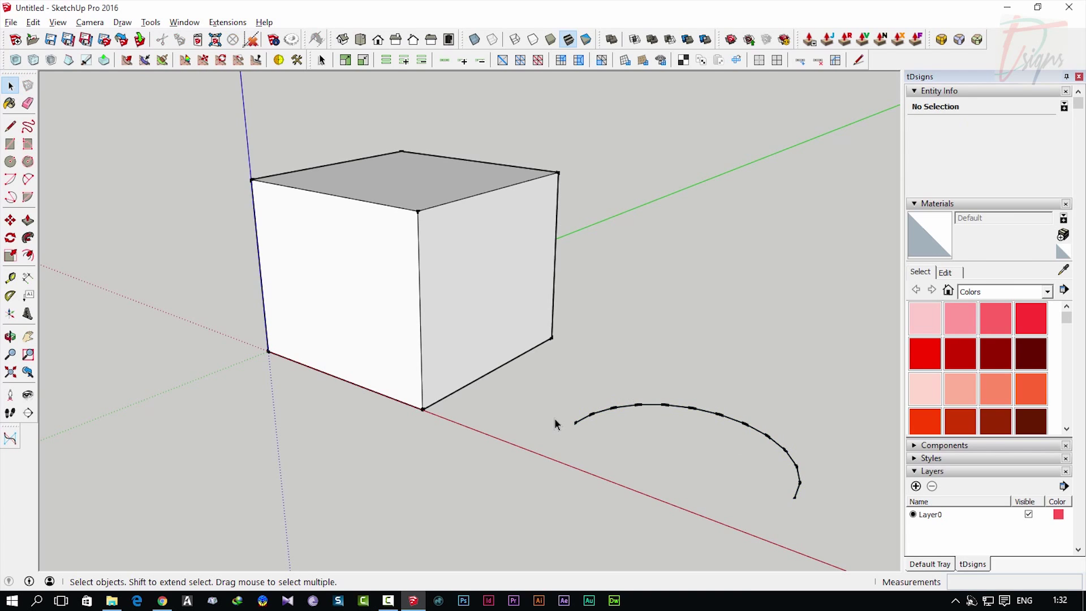